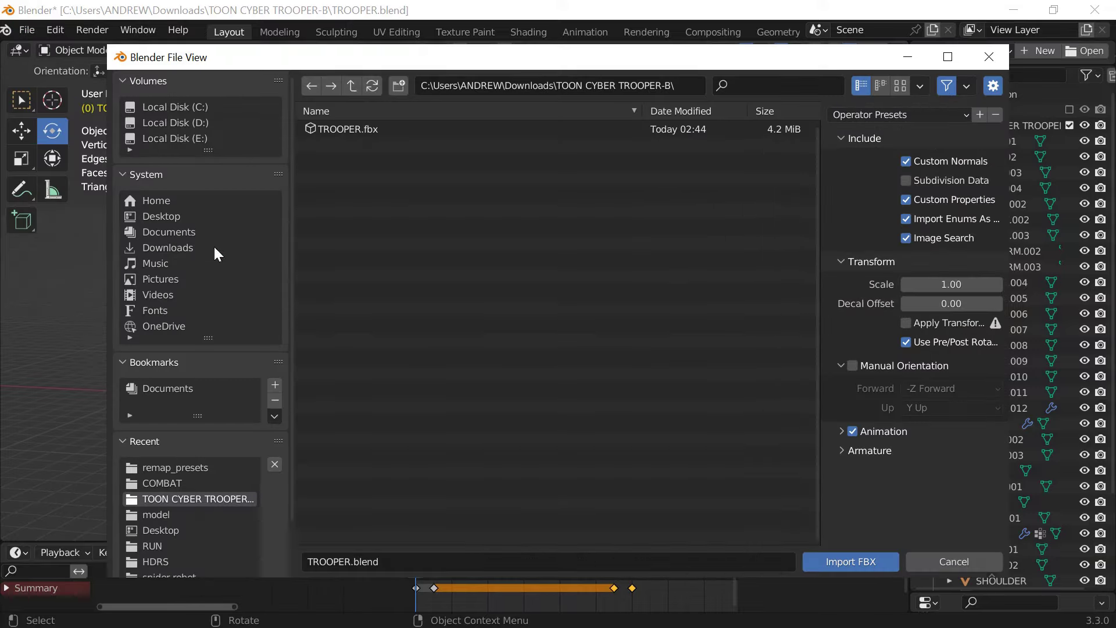
Import a Mixamo walk animation FBX from the WALK folder in E:\PROJECTS\resources\BVH FILES\MIXAMO MOTIONS, browsing with thumbnails
left_click(169, 139)
left_click(349, 144)
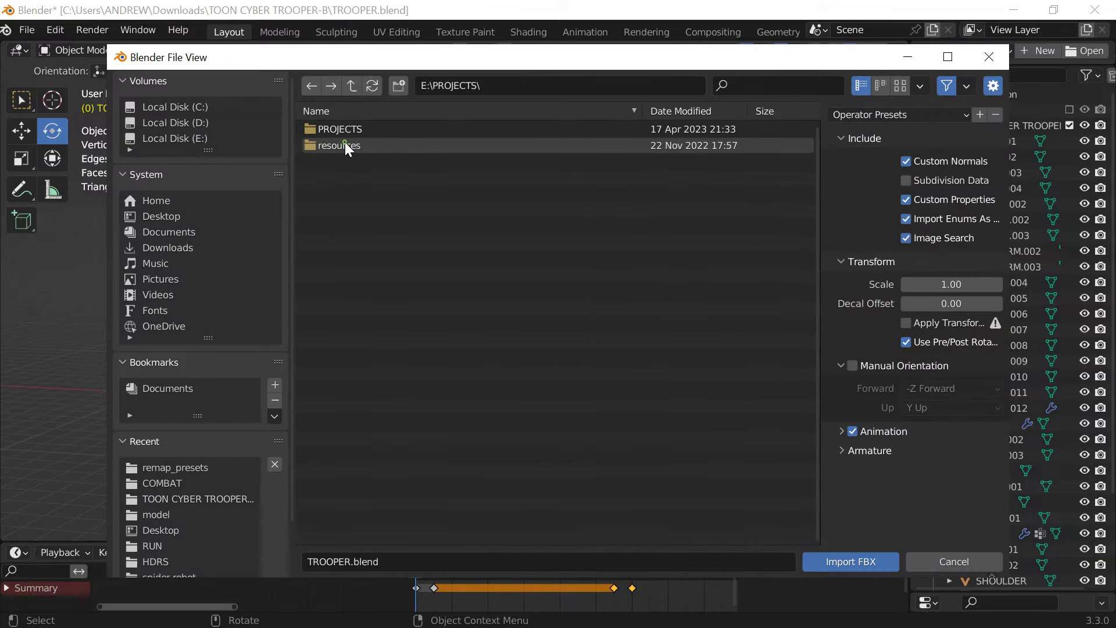
left_click(346, 145)
left_click(326, 129)
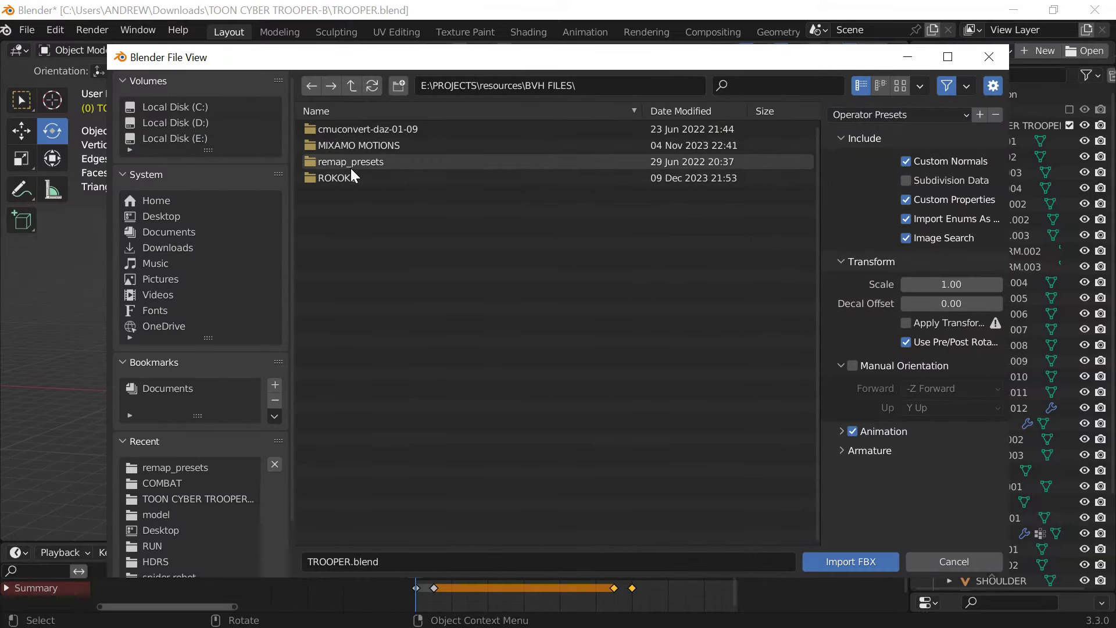
left_click(332, 146)
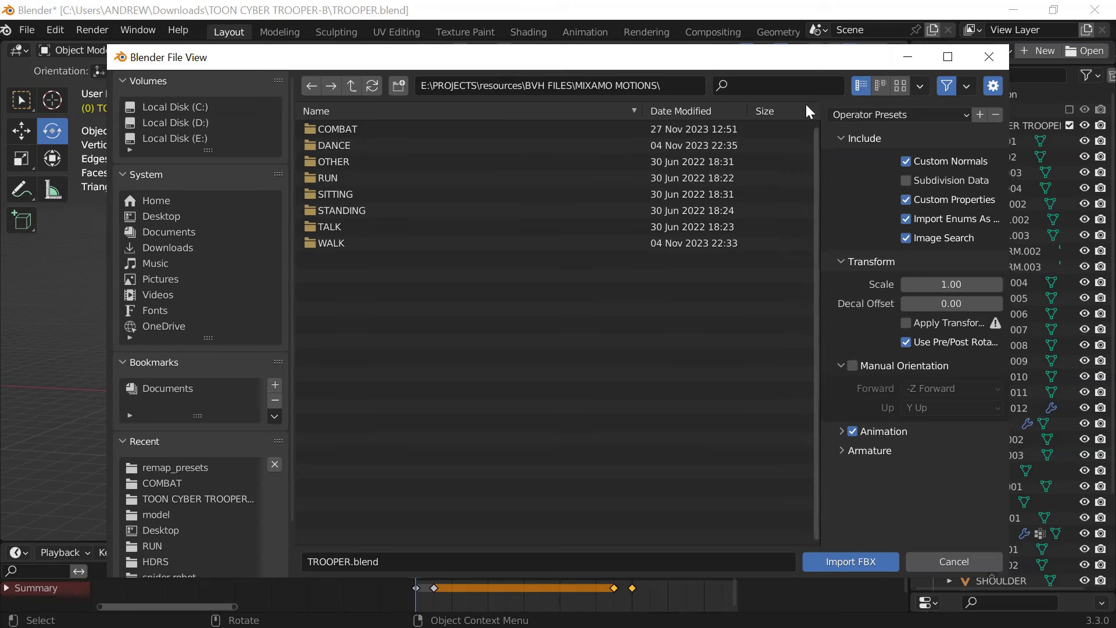
left_click(900, 86)
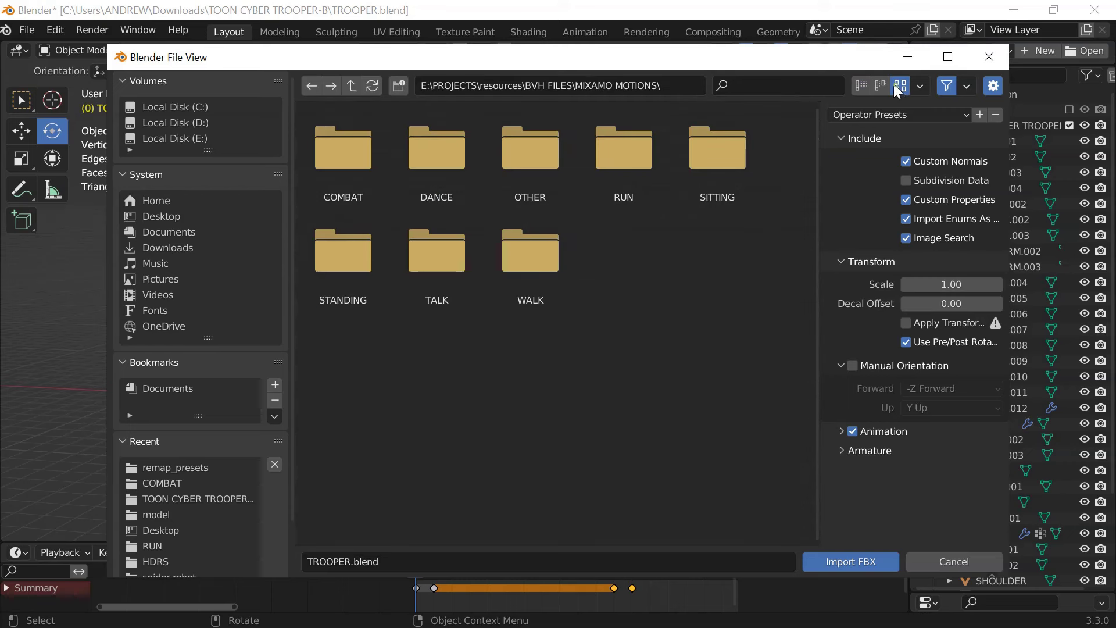
left_click(526, 264)
double_click(419, 266)
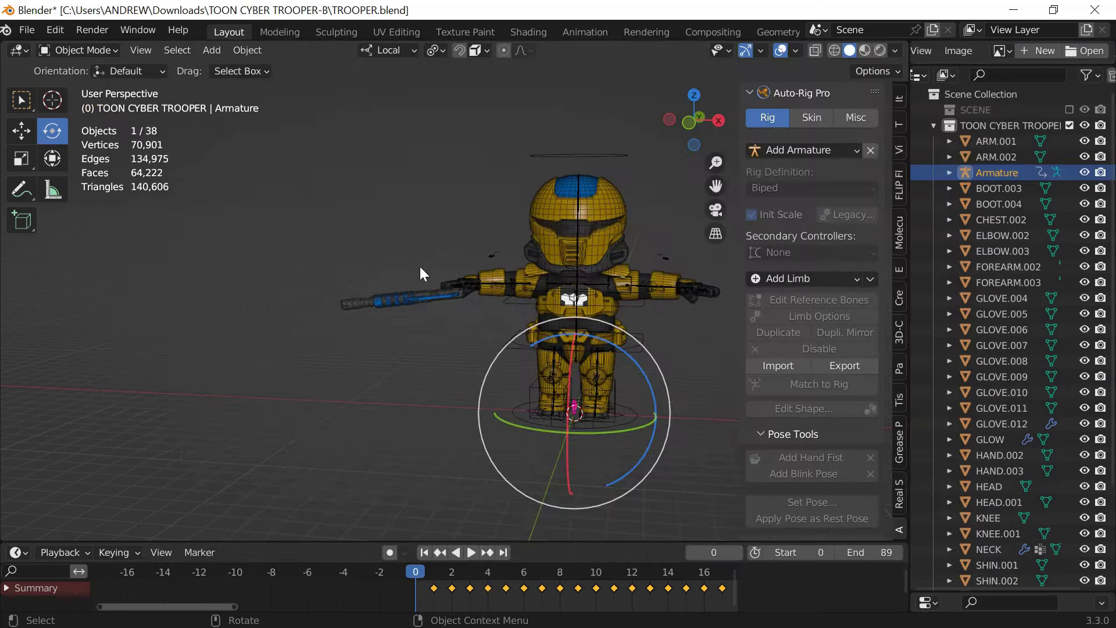
Set the scene's end frame to 26 and move the imported armature along its X axis to stand beside the trooper
scroll(524, 584, "down", 5)
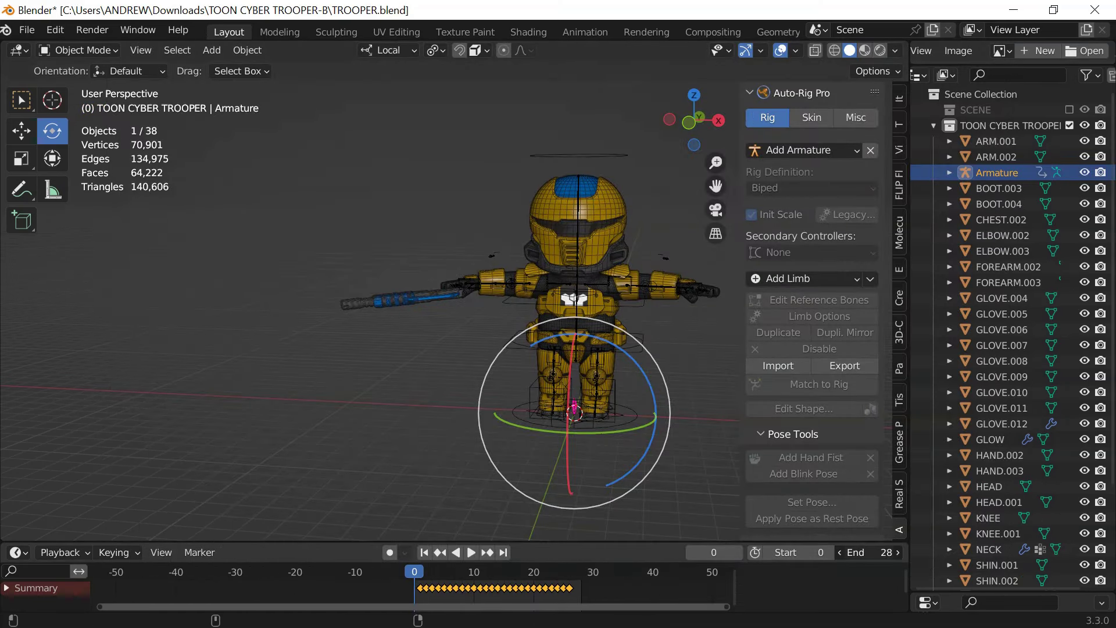
left_click(21, 130)
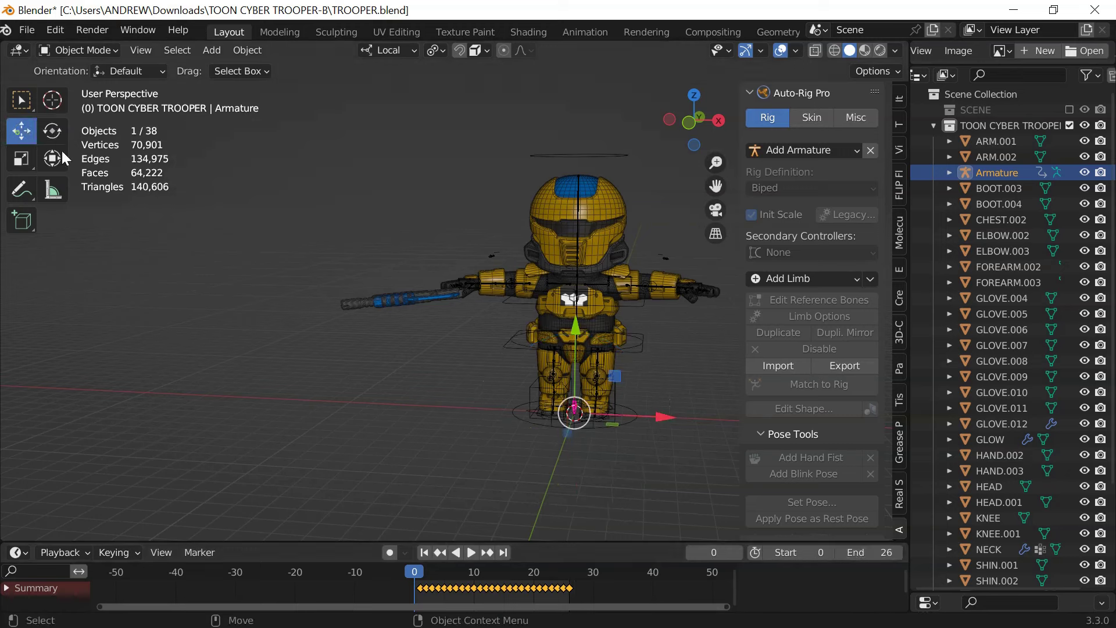
left_click_drag(655, 419, 455, 408)
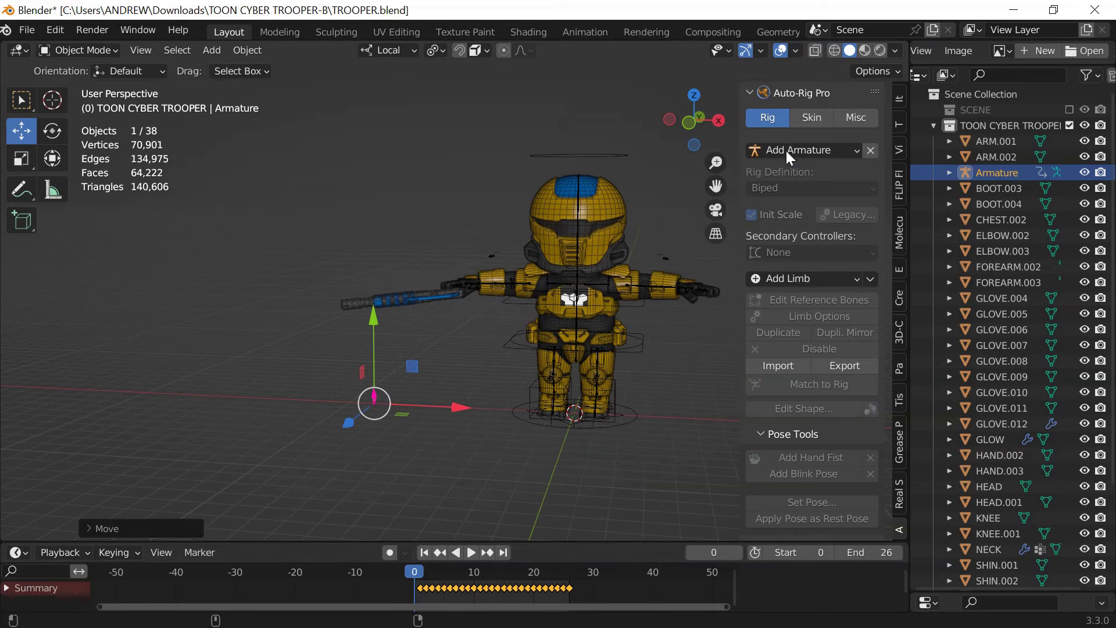
In Auto-Rig Pro Remap, set Armature as source and rig as target, auto-scale the source, and build the bones list
left_click(749, 92)
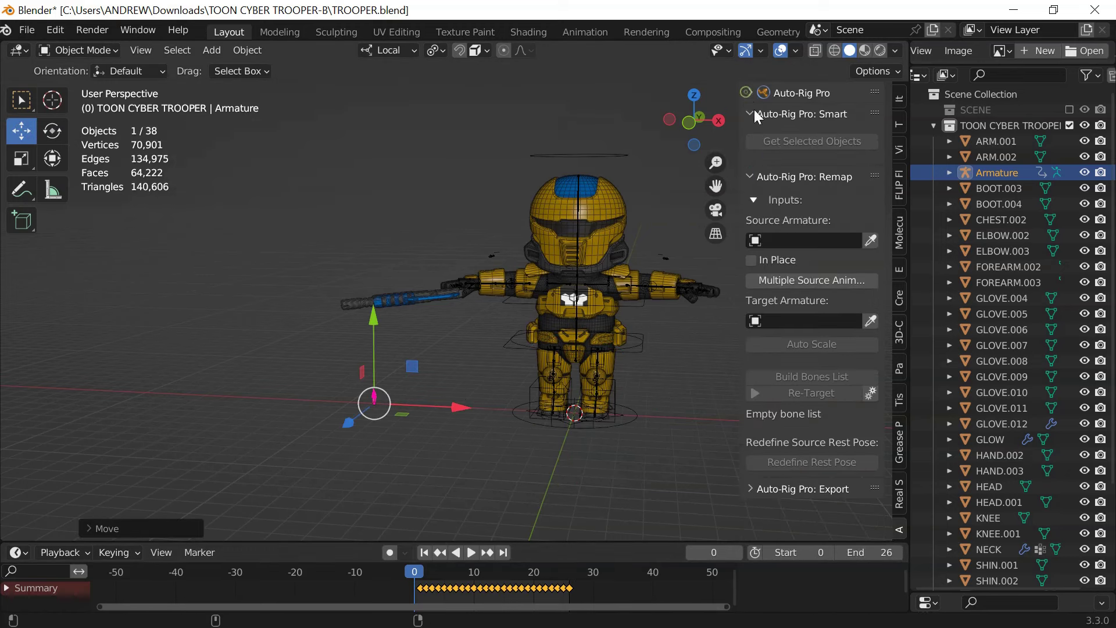
left_click(518, 421)
left_click(866, 320)
left_click(796, 344)
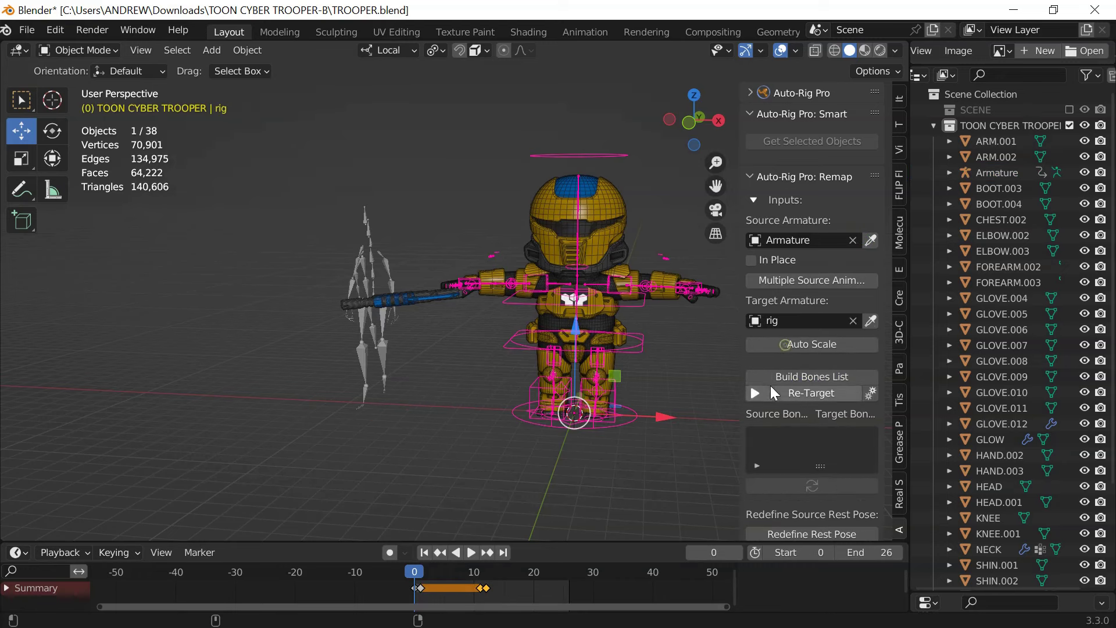
left_click(772, 381)
Import the bone mapping preset from the remap_presets folder in E:\PROJECTS\resources\BVH FILES
scroll(799, 242, "down", 13)
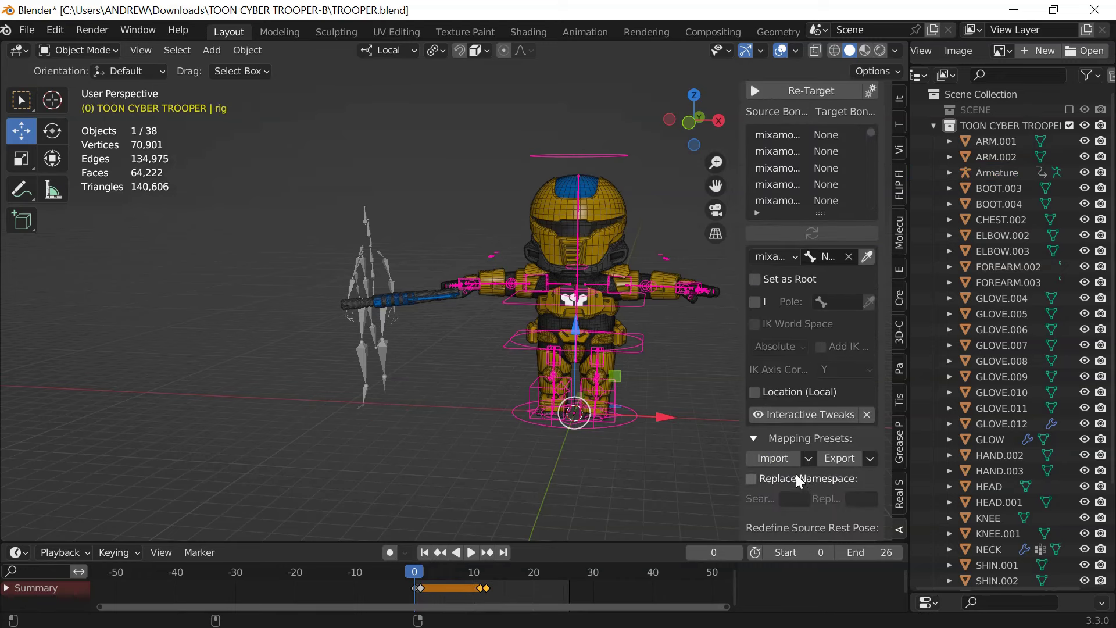
left_click(773, 458)
left_click(163, 138)
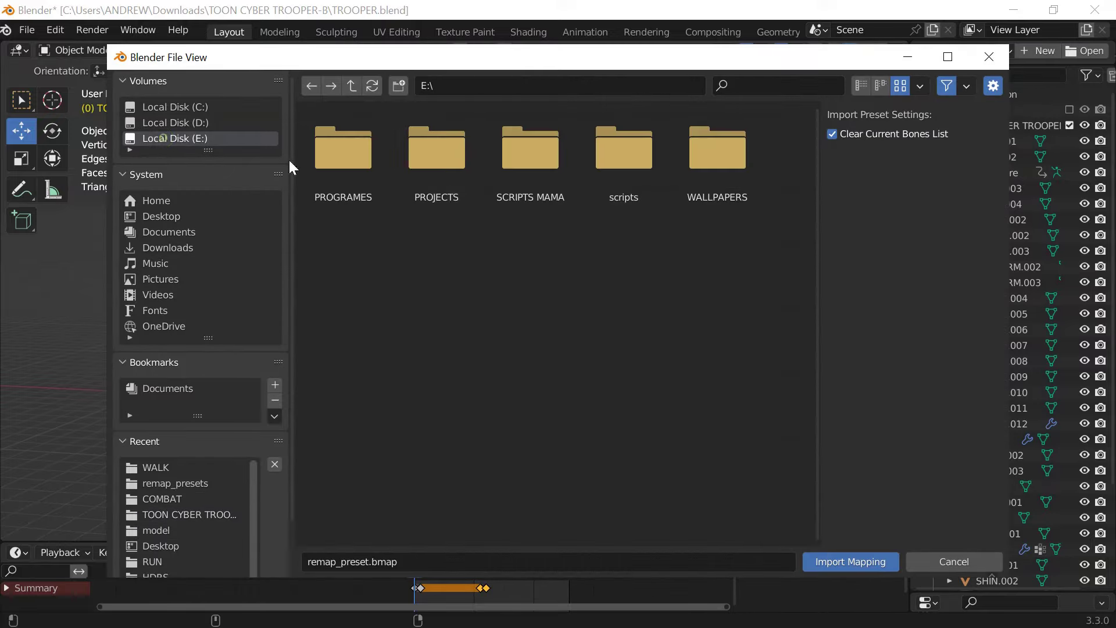
double_click(433, 176)
double_click(434, 176)
double_click(359, 160)
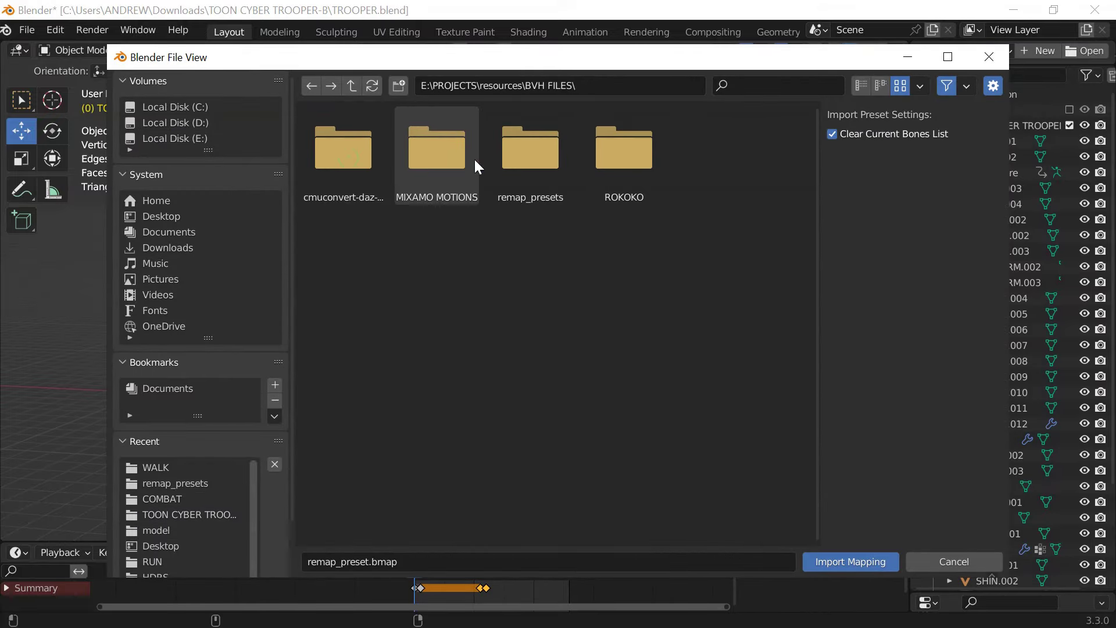
left_click(540, 162)
double_click(539, 162)
double_click(514, 156)
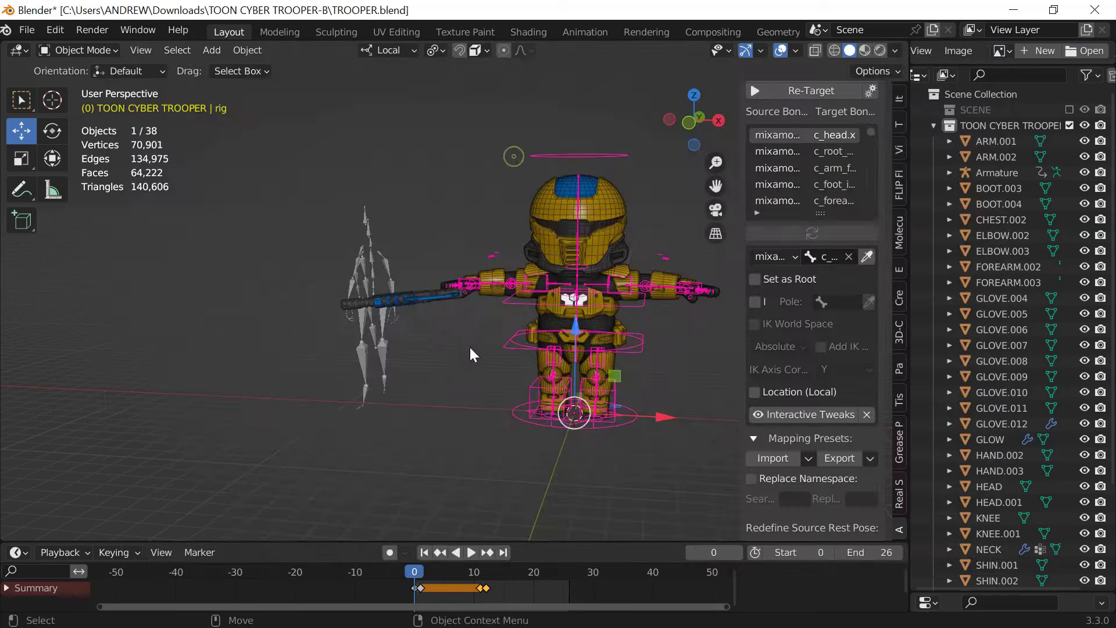
In Pose Mode, assign c_root_master.x as the target for the first listed source bone and set it as root
key("ctrl+Tab")
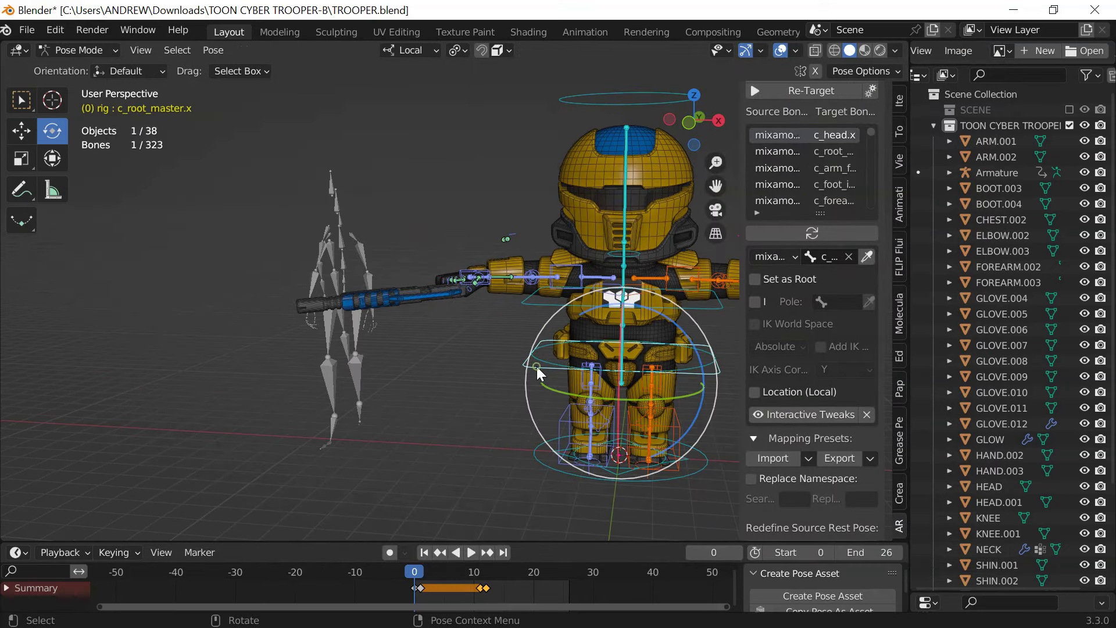
left_click(866, 254)
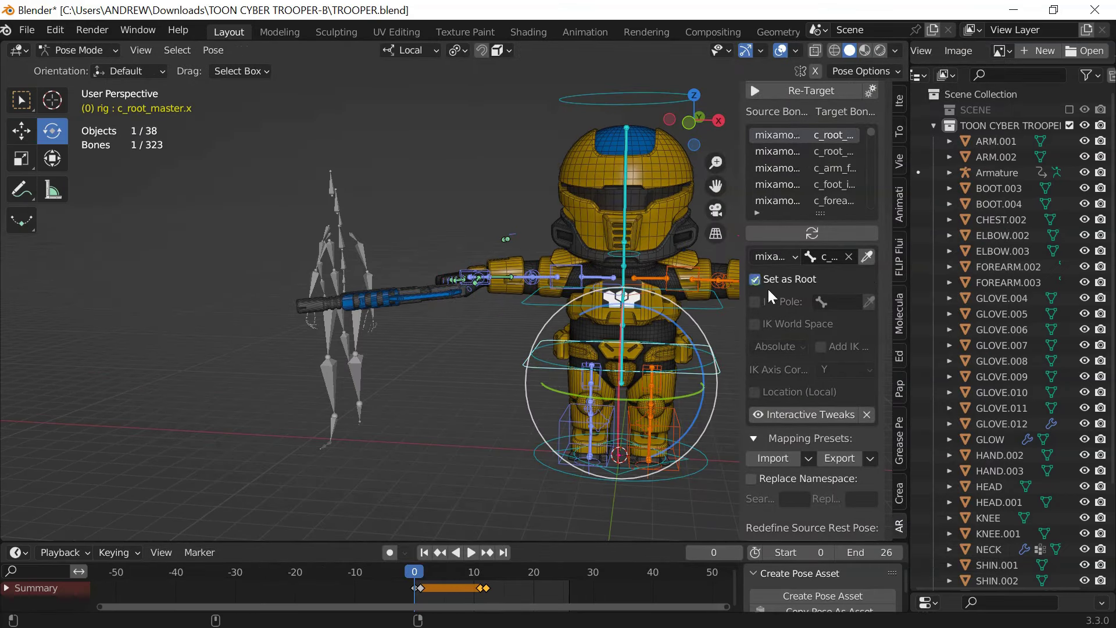
Retarget the walk animation onto the trooper's rig for frames 1 to 26 with linear keyframe interpolation
scroll(768, 295, "up", 2)
left_click(790, 137)
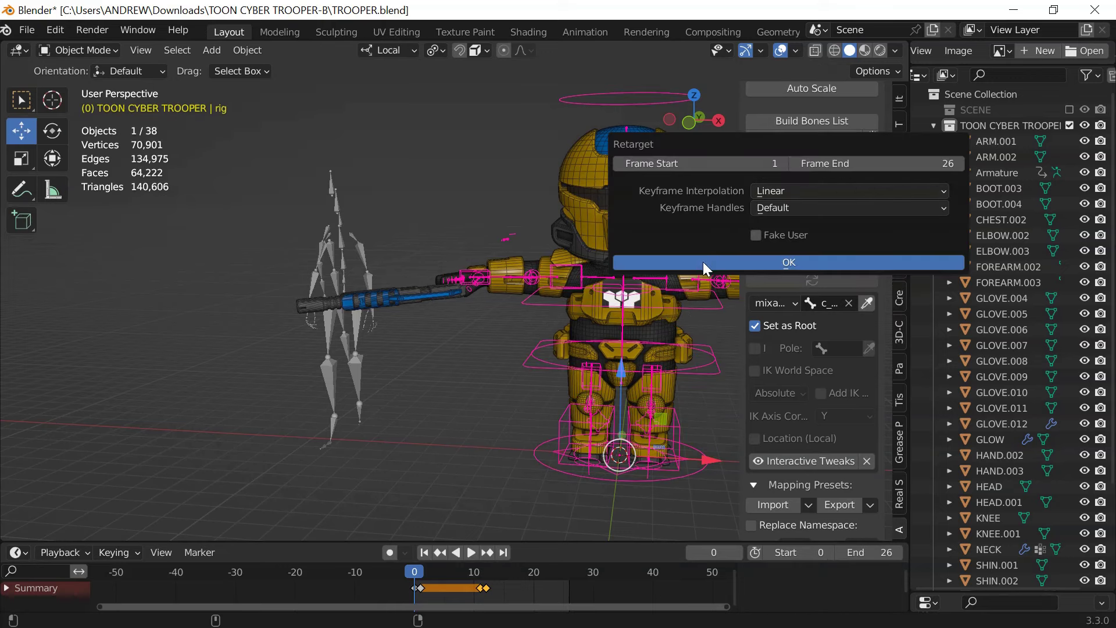
key("Return")
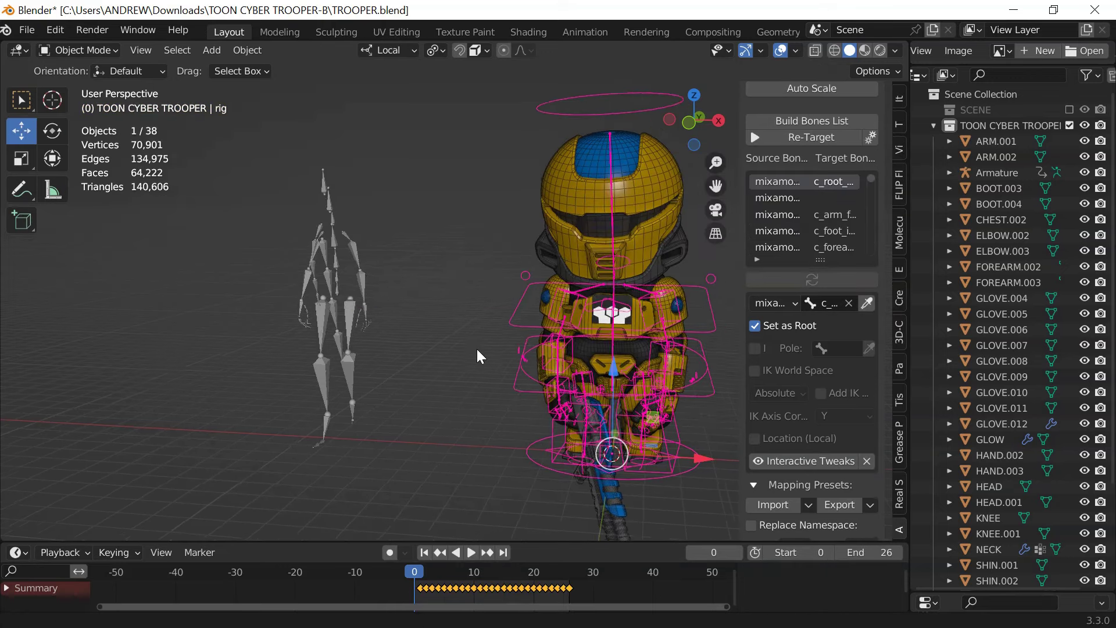
Select the left foot controller c_foot_ik.l in Pose Mode as the bone to adjust and enable Interactive Tweaks
middle_click_drag(476, 348, 372, 315, "shift")
scroll(371, 282, "up", 1)
middle_click_drag(583, 384, 557, 368, "shift")
scroll(665, 378, "up", 2)
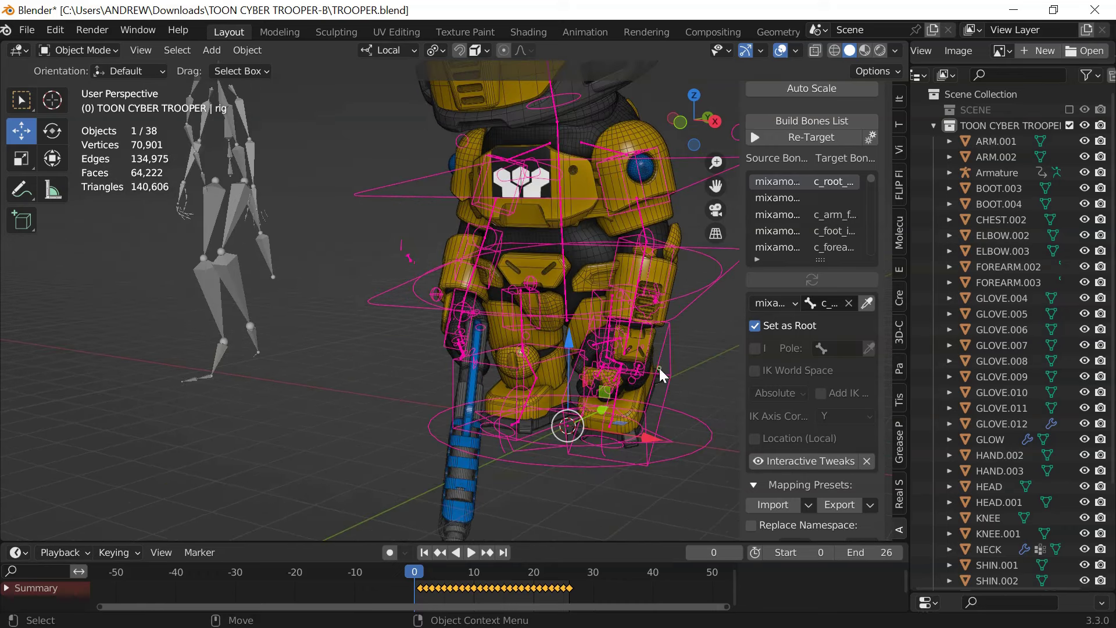
key("ctrl+Tab")
left_click(659, 368)
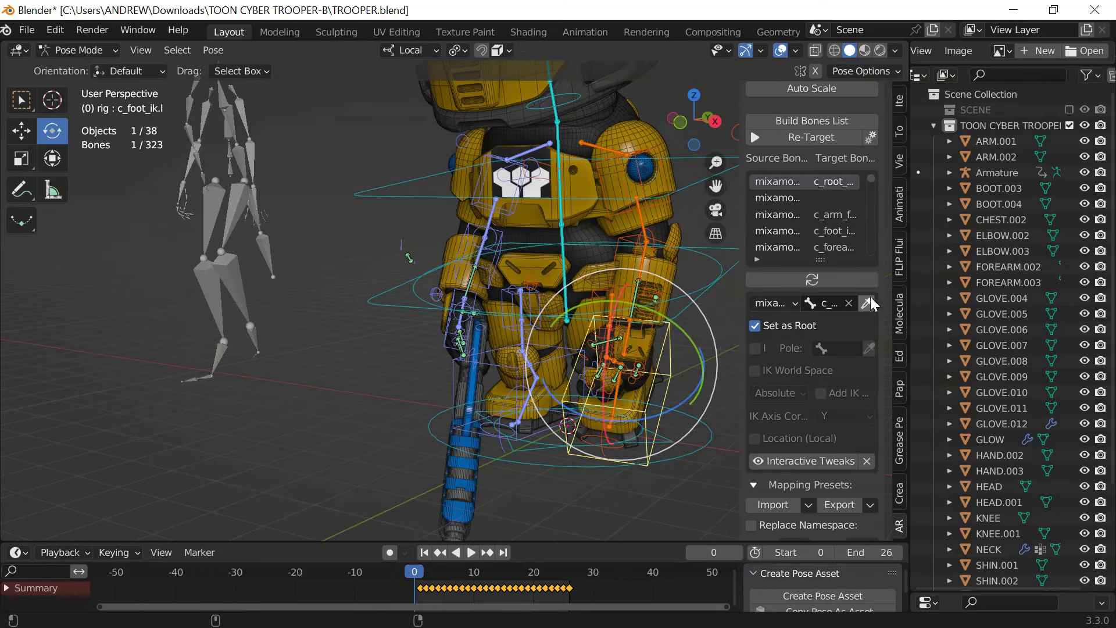
left_click(790, 461)
scroll(802, 430, "down", 5)
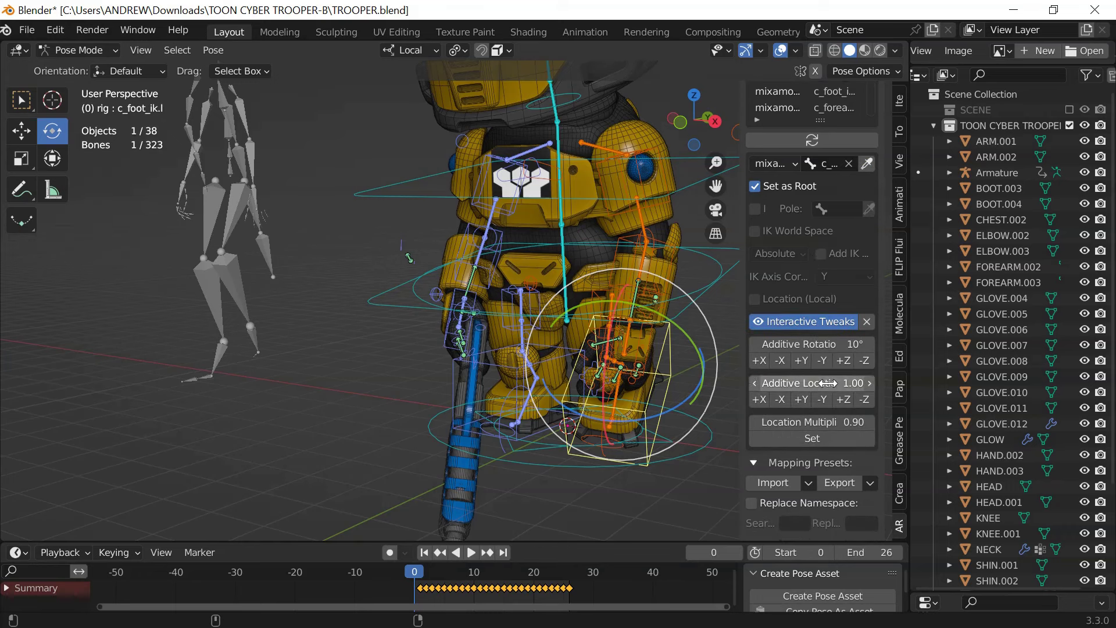
Set the additive location to 0.1 and shift the left foot controller outward along -X
left_click(828, 383)
type("0.1")
key("Return")
left_click(758, 401)
left_click(779, 400)
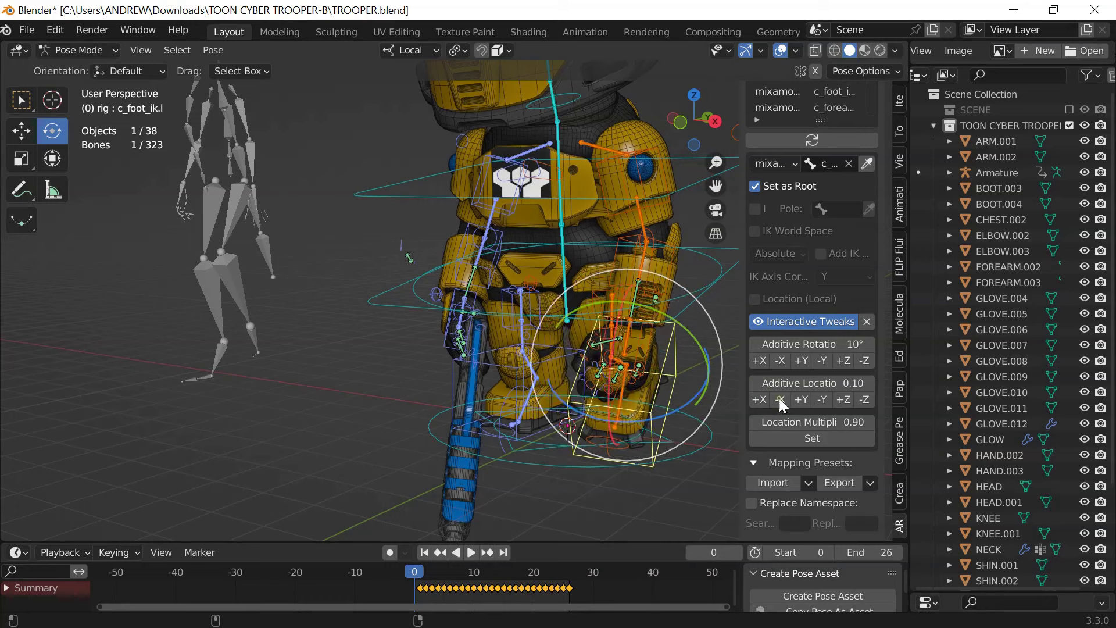
Shift the right foot controller c_foot_ik.r outward along +X with the 0.10 additive location
left_click(493, 443)
middle_click_drag(491, 439, 542, 439)
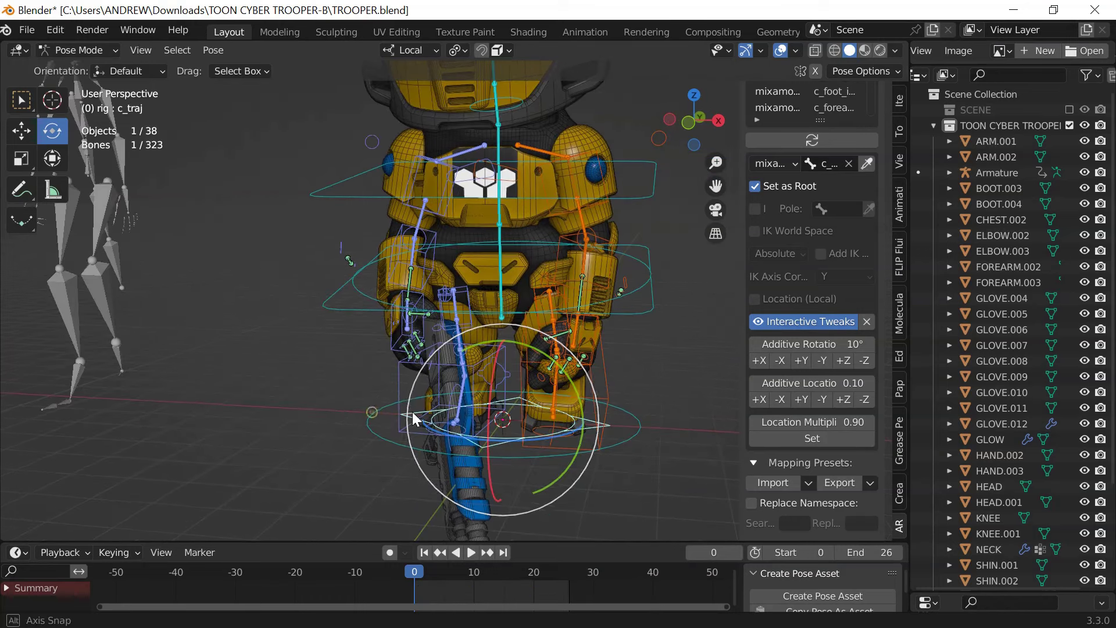
left_click(405, 393)
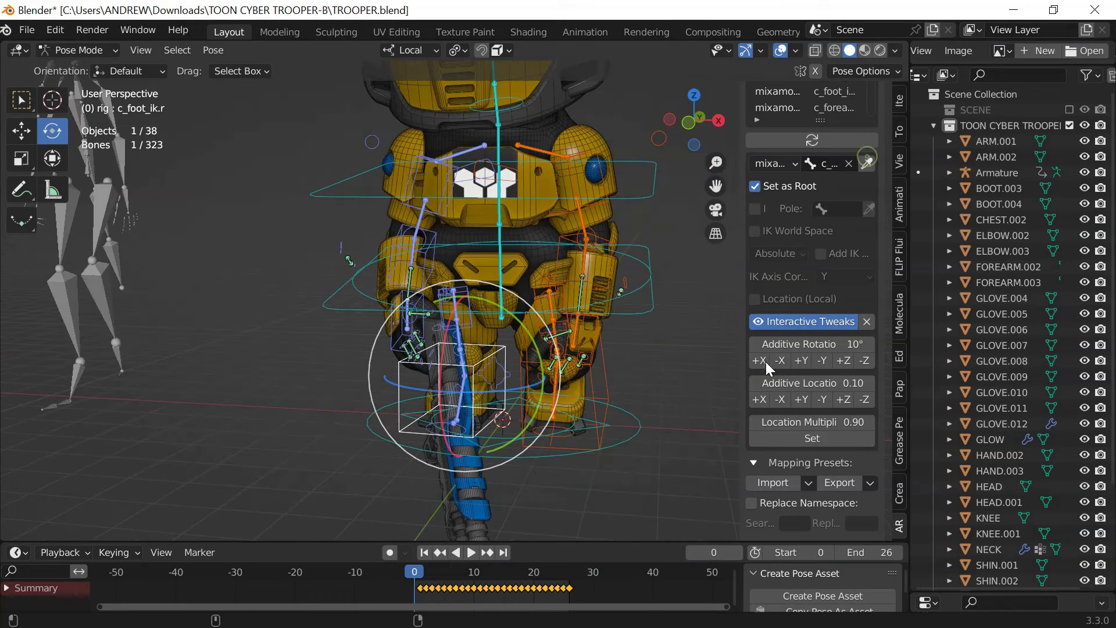
left_click(759, 399)
left_click(759, 399)
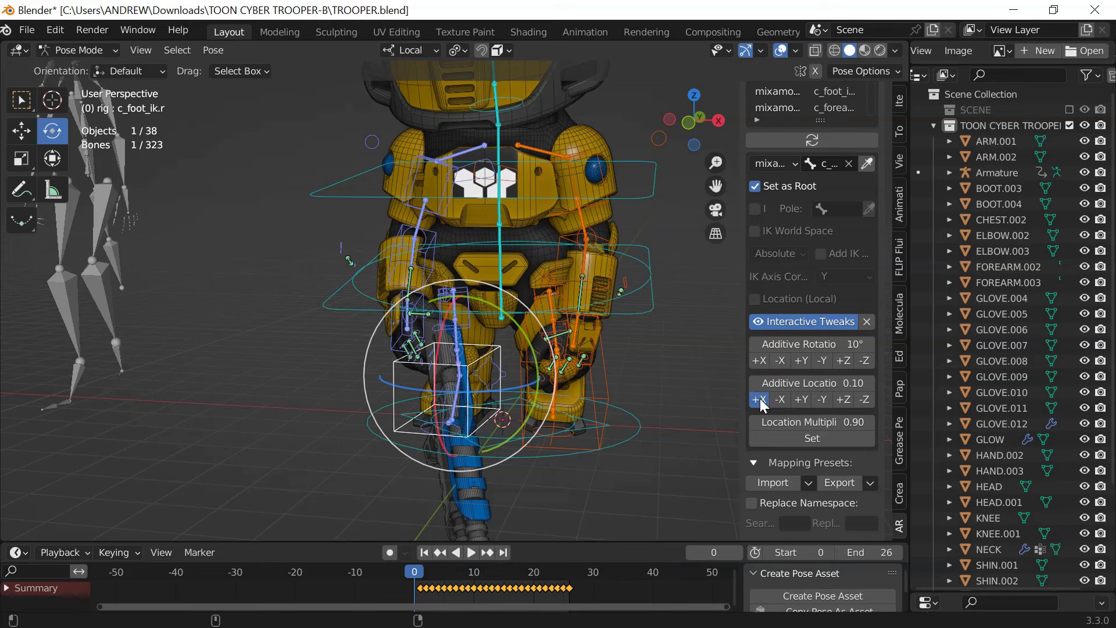
Rotate the left upper arm controller c_arm_fk.l away from the body with 10° additive rotations about +X and +Z
scroll(281, 239, "down", 1)
middle_click_drag(281, 239, 300, 272)
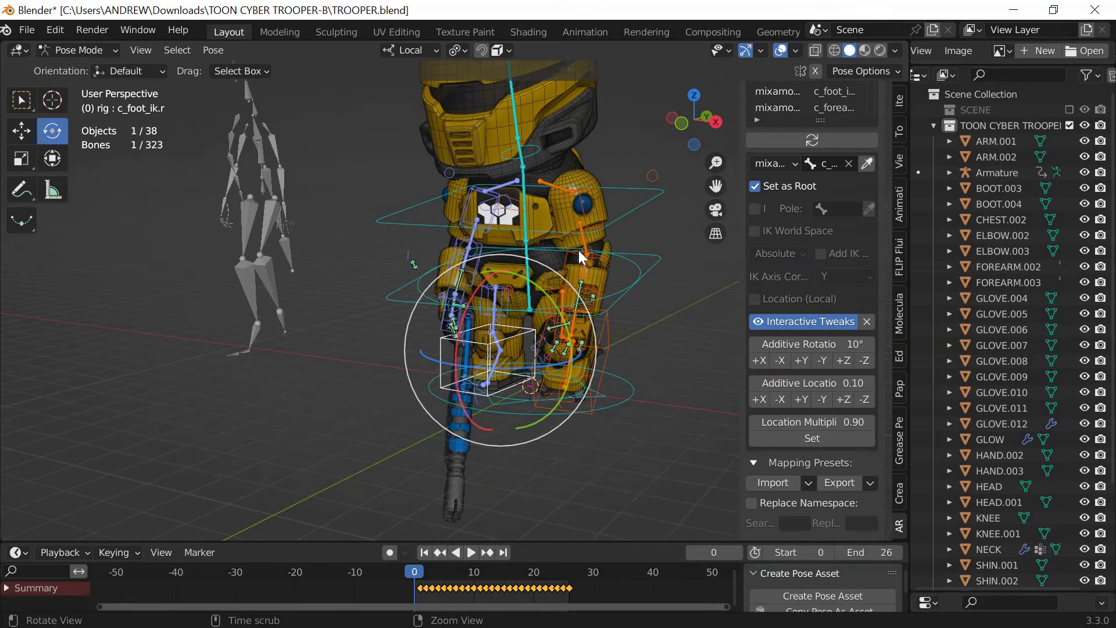
middle_click_drag(578, 250, 560, 181)
scroll(561, 180, "up", 6)
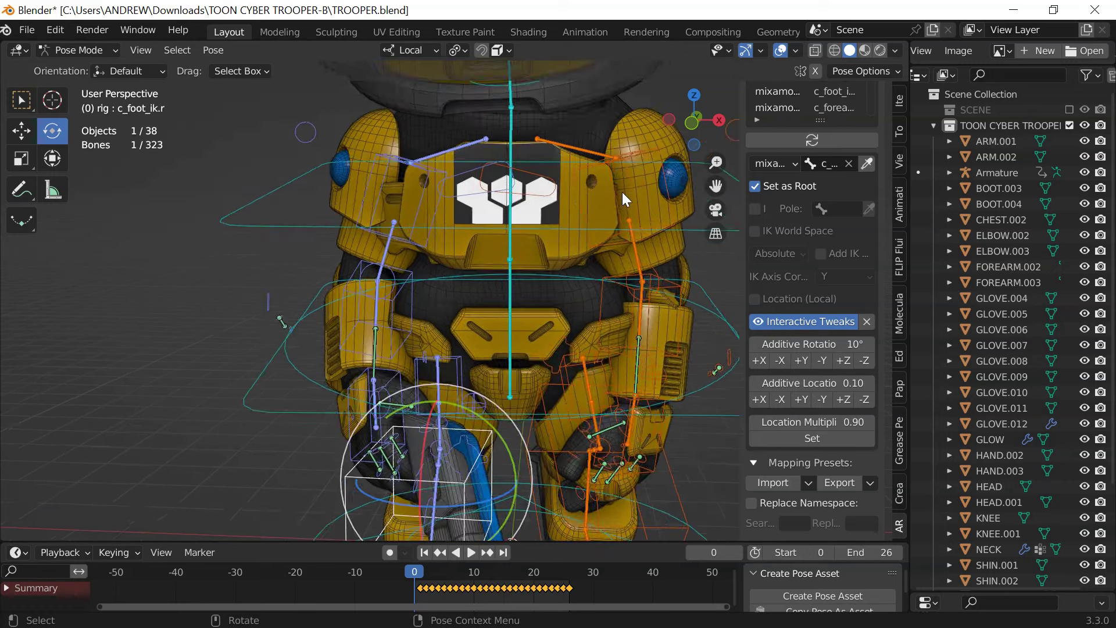
left_click(629, 217)
middle_click_drag(607, 169, 736, 200)
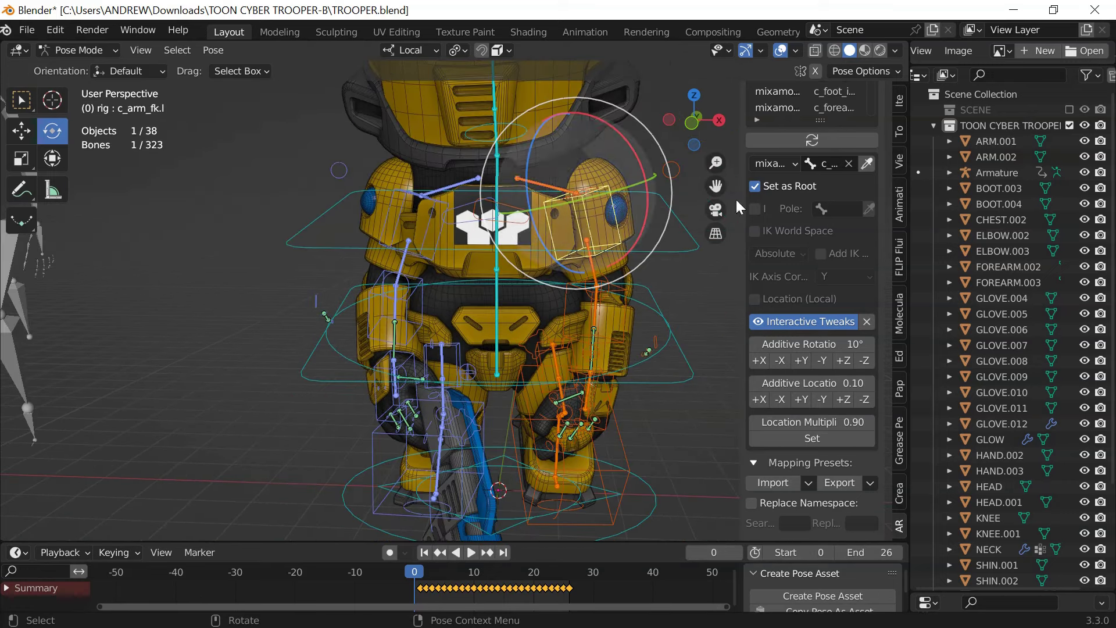
left_click(759, 360)
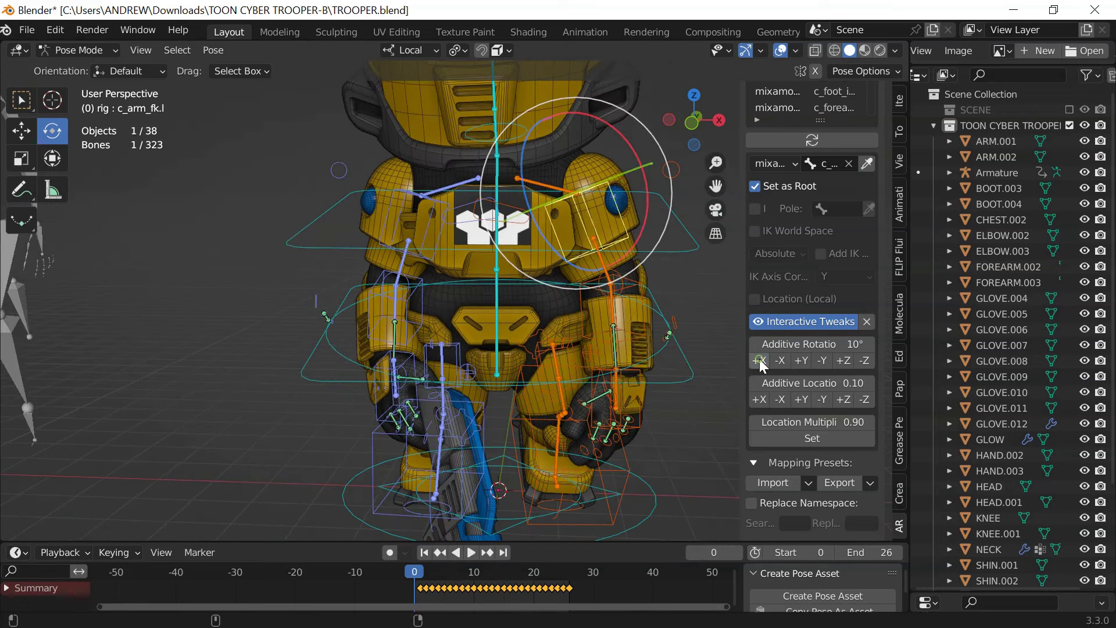
left_click(762, 360)
left_click(846, 362)
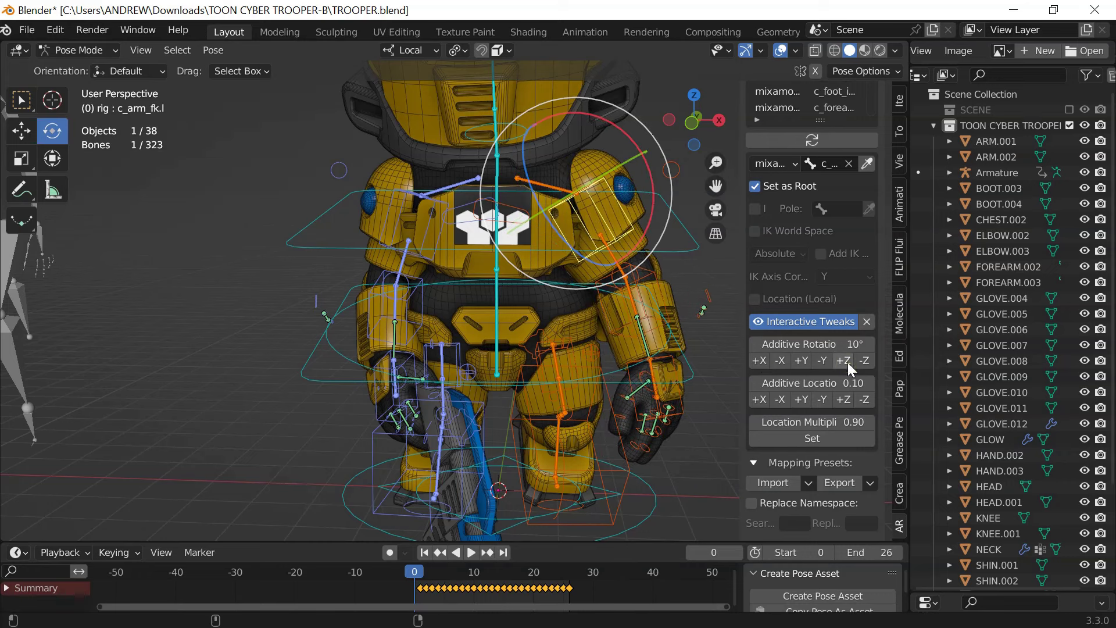
Rotate the right upper arm controller c_arm_fk.r away from the body with 10° additive rotations about +X and -Z
left_click(385, 229)
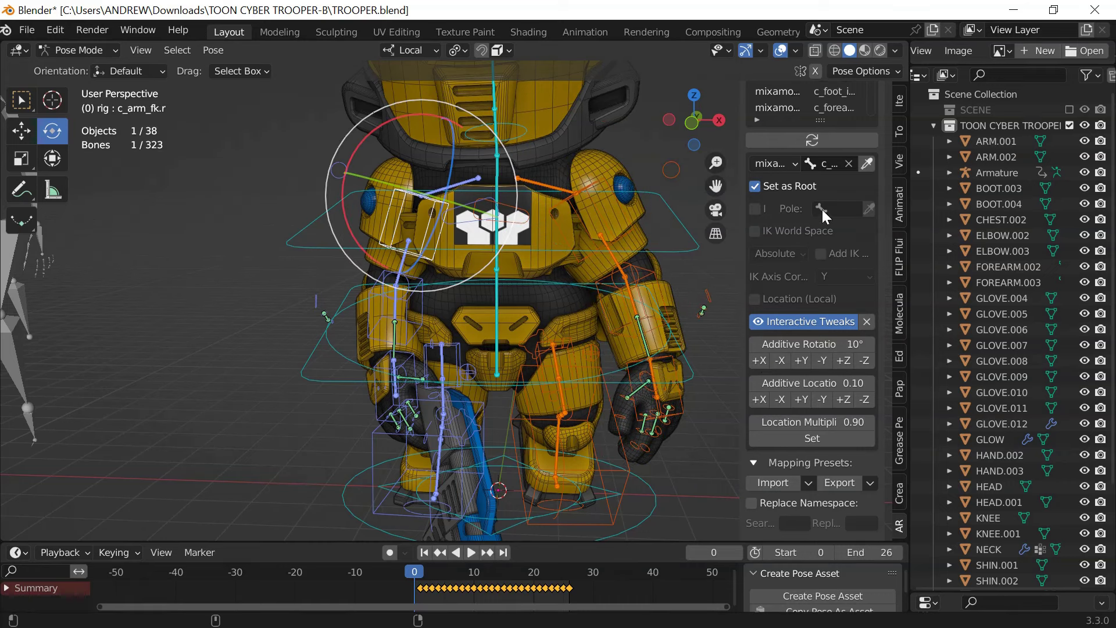
left_click(759, 361)
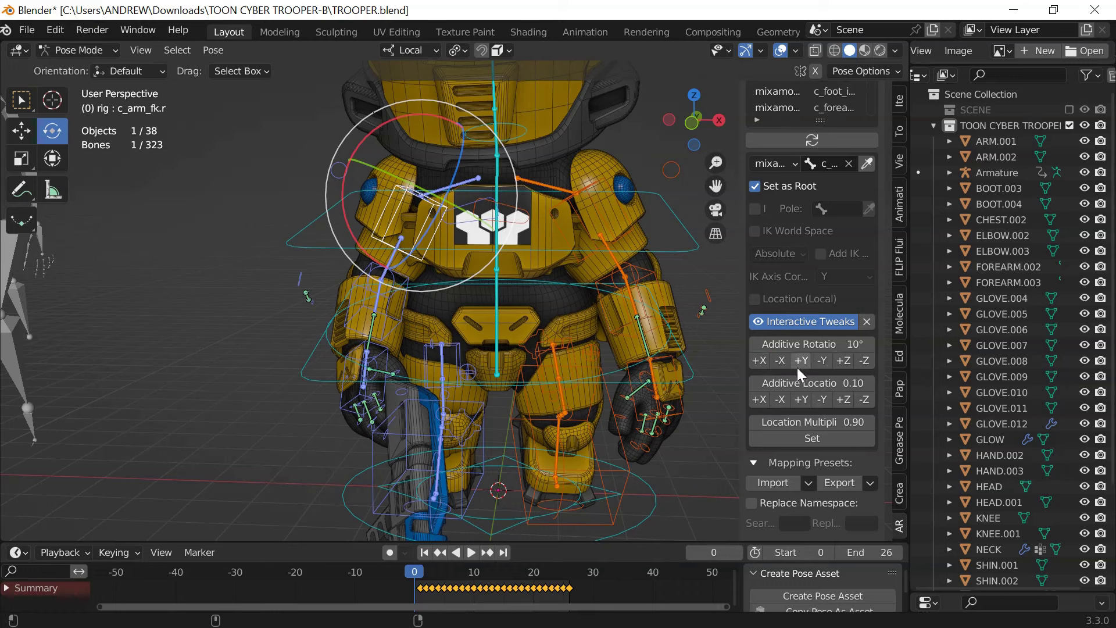
left_click(844, 361)
left_click(865, 361)
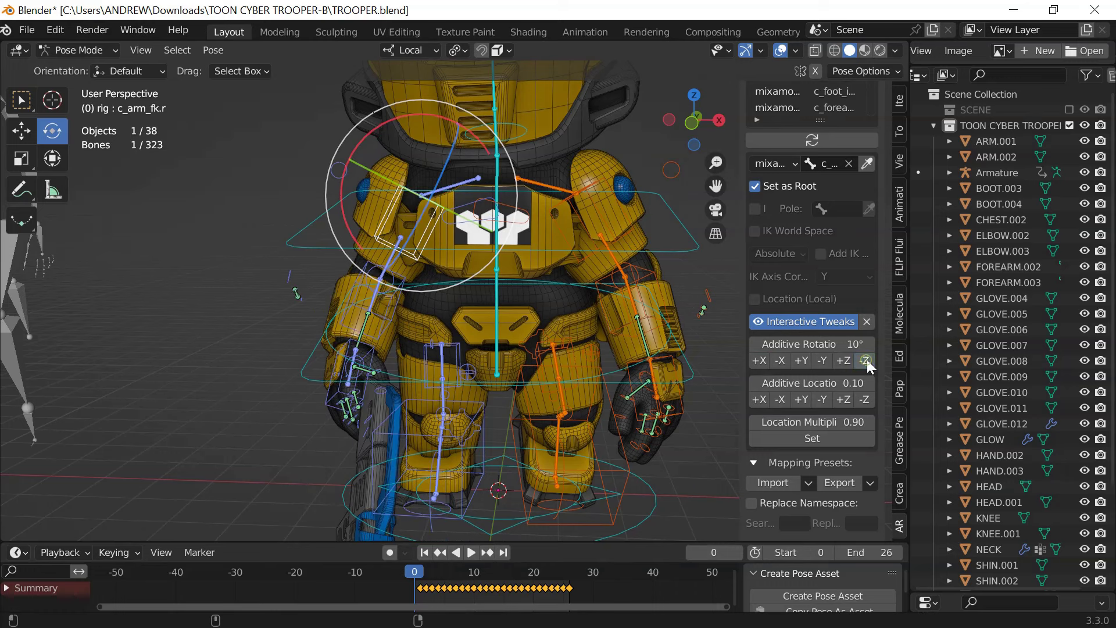
Bend the right forearm controller c_forearm_fk.r with 10° additive rotations about +Z and +X
left_click(344, 316)
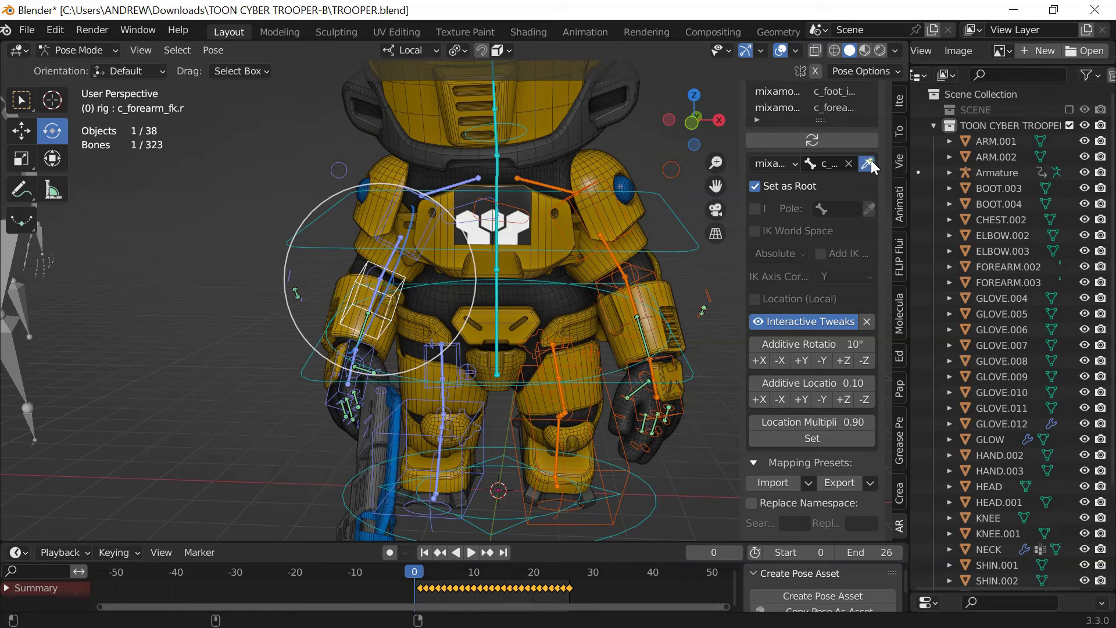
left_click(844, 361)
left_click(844, 361)
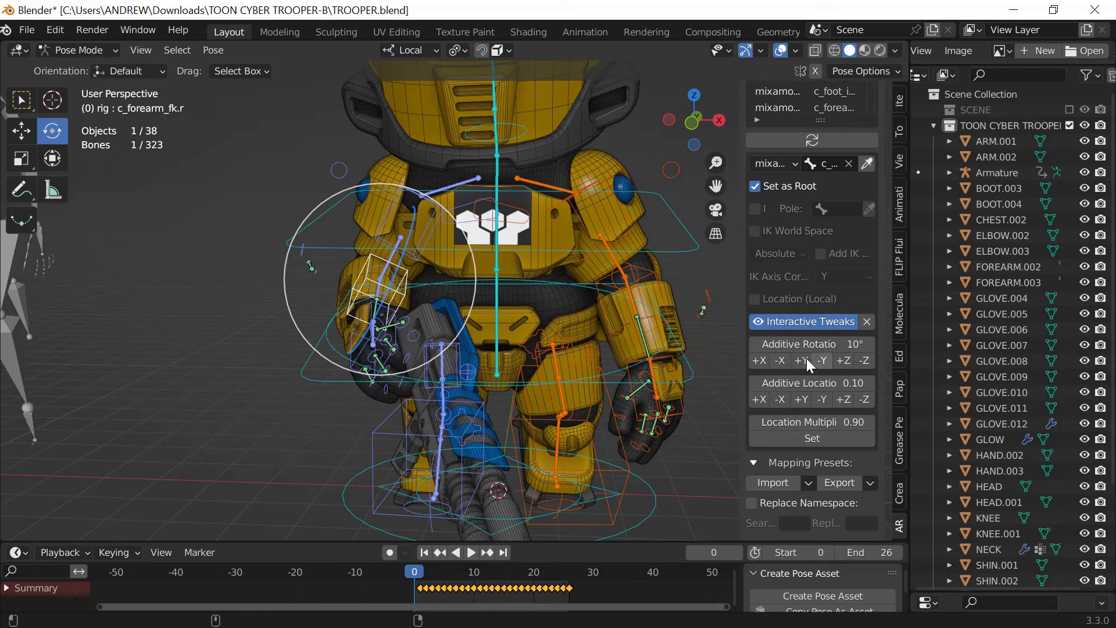
left_click(760, 361)
left_click(759, 361)
Turn the right hand controller c_hand_fk.r to raise the gun, using 10° additive rotations about +Z and +X
left_click_drag(255, 290, 309, 427, "alt")
left_click(266, 407)
left_click_drag(346, 337, 452, 270, "alt")
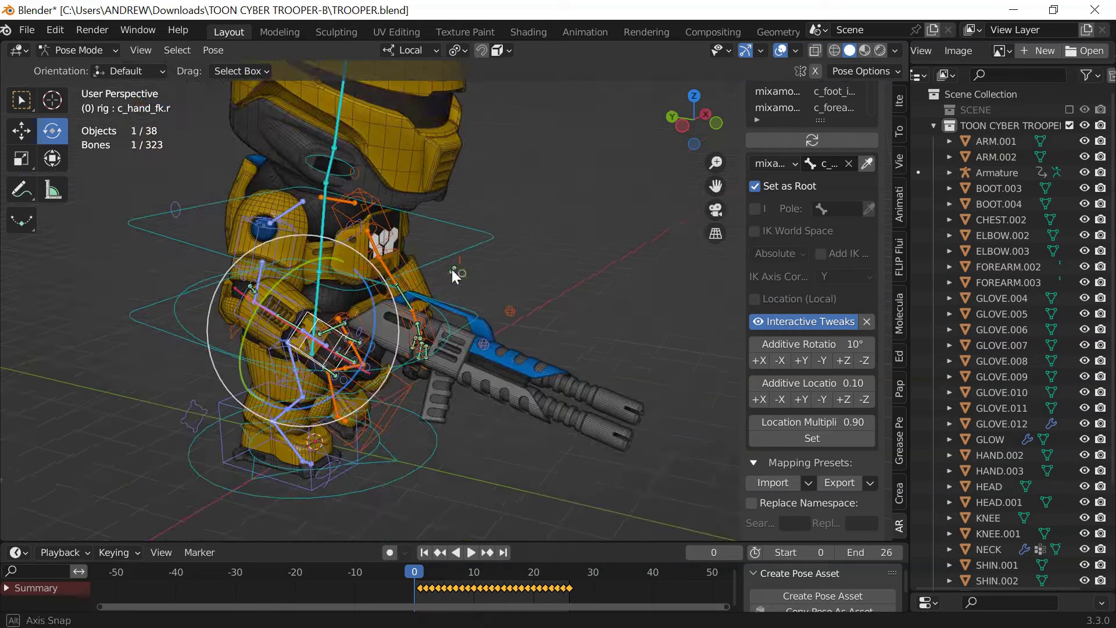
left_click(849, 362)
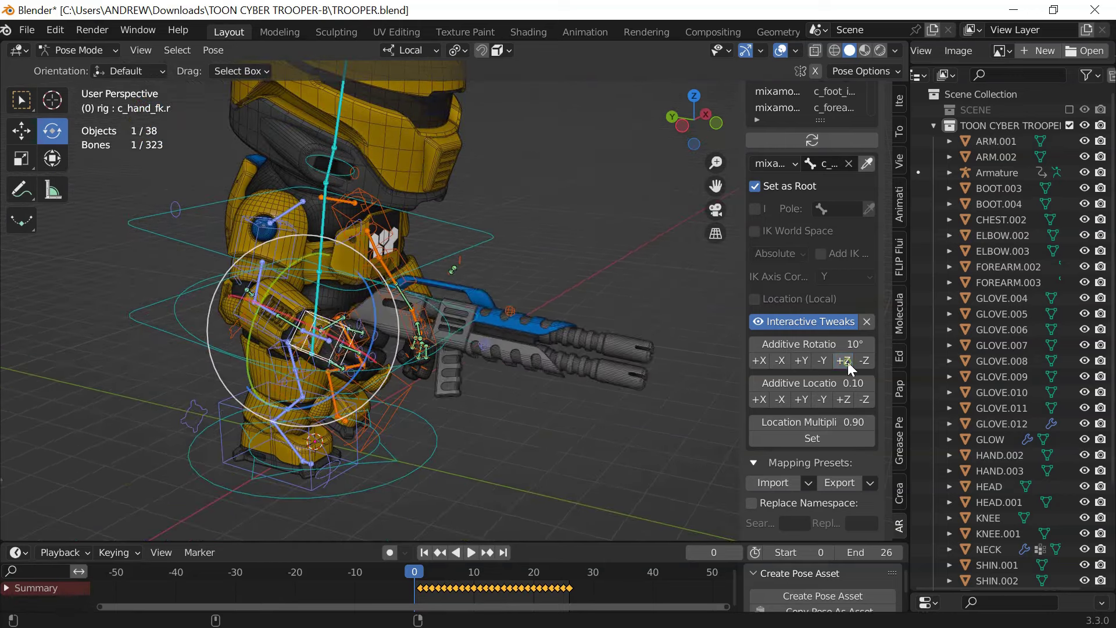
left_click(847, 361)
left_click(848, 361)
middle_click_drag(386, 357, 430, 303)
left_click(760, 359)
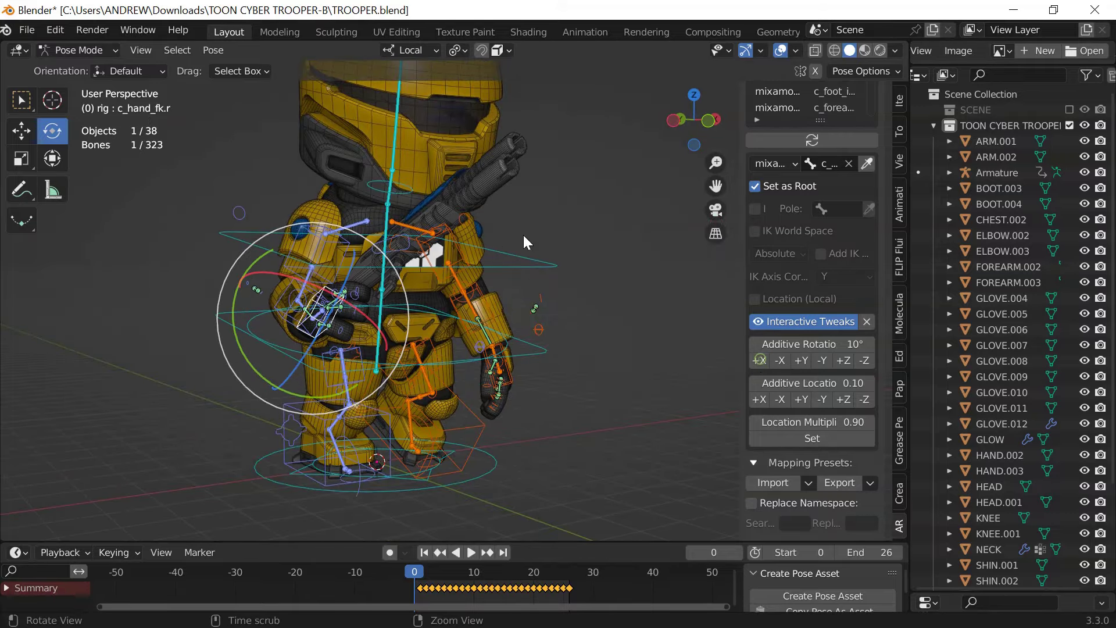
Try tilting the root controller c_root_master.x by 10° about +X, and reverse the tilt with -X
middle_click_drag(523, 235, 446, 330)
left_click(430, 368)
middle_click_drag(430, 367, 442, 350)
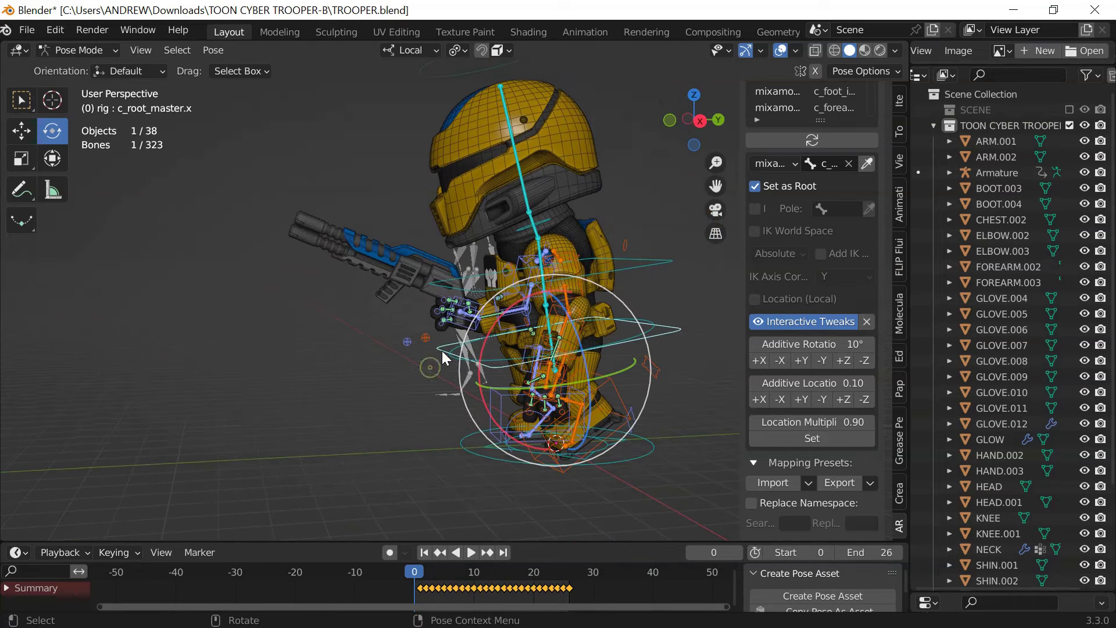
left_click(760, 360)
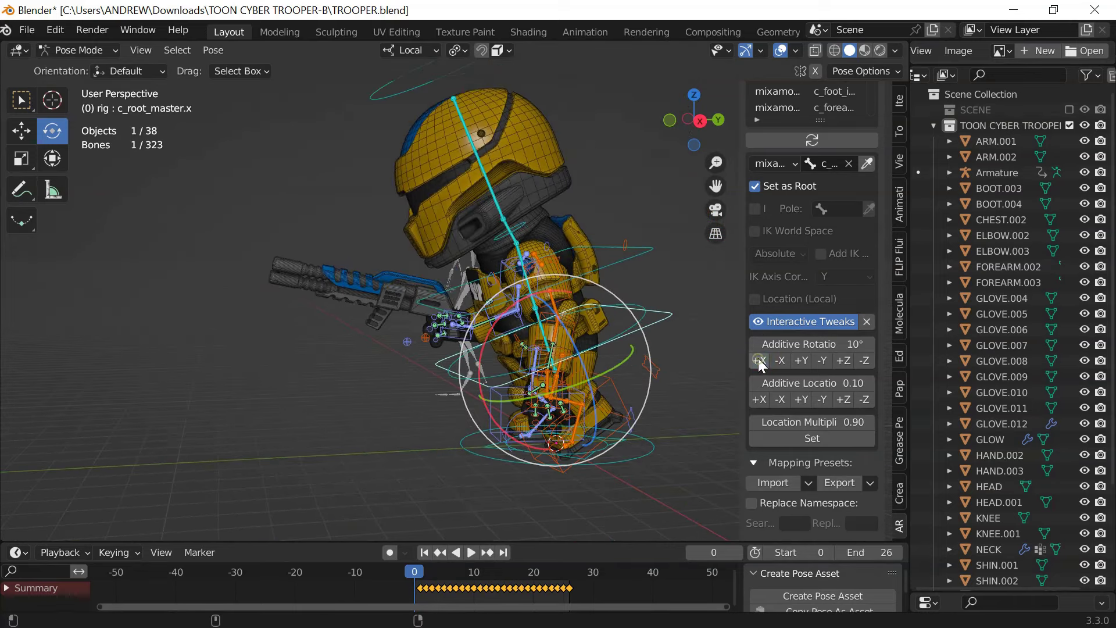
left_click(779, 360)
Play the walk animation to check the right arm's pose
middle_click_drag(686, 354, 266, 354)
key("space")
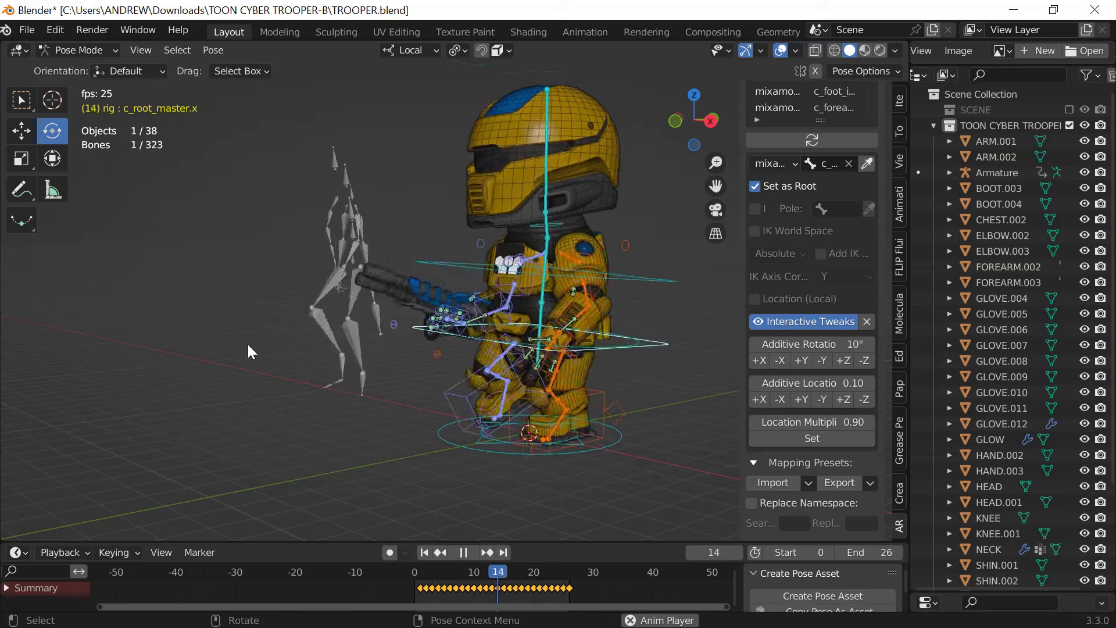
key("space")
Fine-tune the right forearm controller c_forearm_fk.r with a net 10° additive rotation about -Z
scroll(411, 281, "up", 2)
scroll(412, 281, "up", 2)
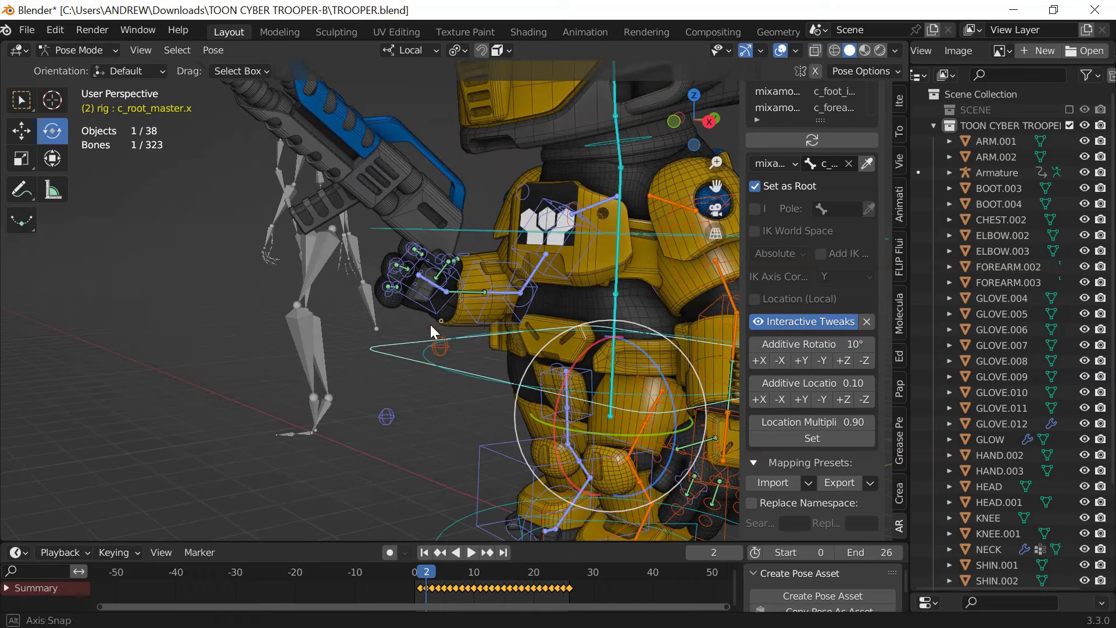
left_click(484, 316)
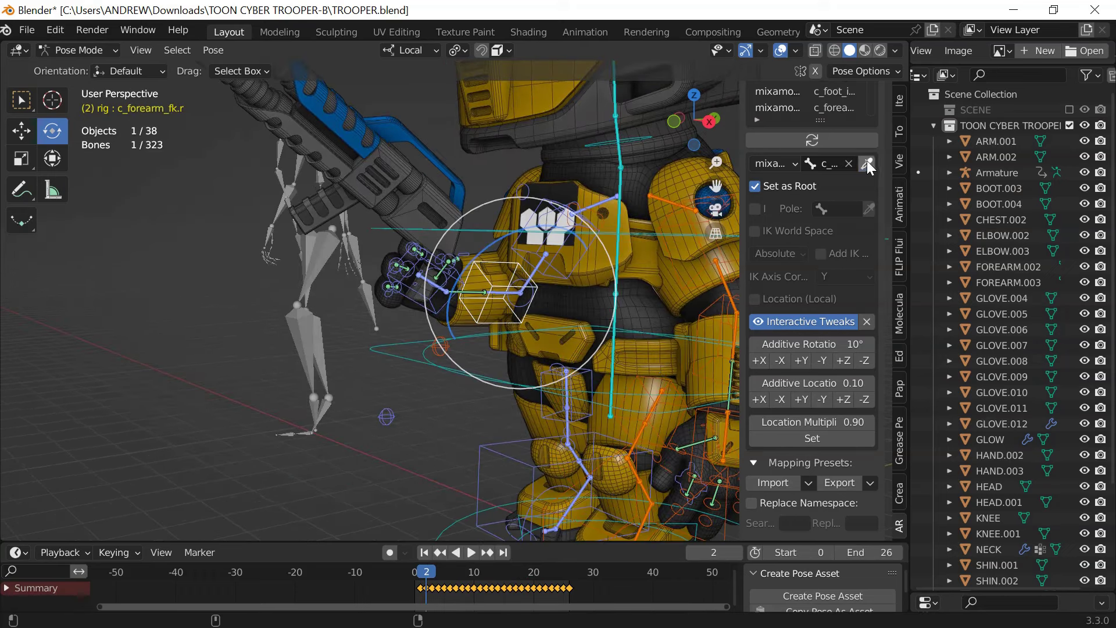
left_click(843, 361)
left_click(865, 360)
left_click(865, 360)
Play the walk animation and examine the trooper's arms and gun from the front, side and back
scroll(368, 270, "down", 2)
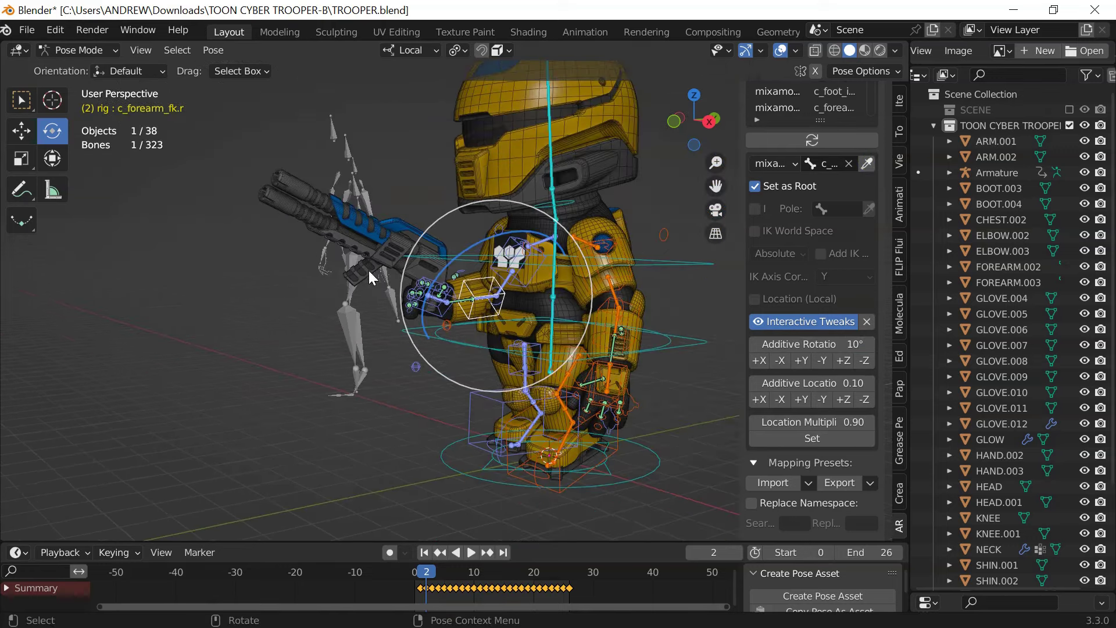
scroll(398, 277, "up", 2)
key("space")
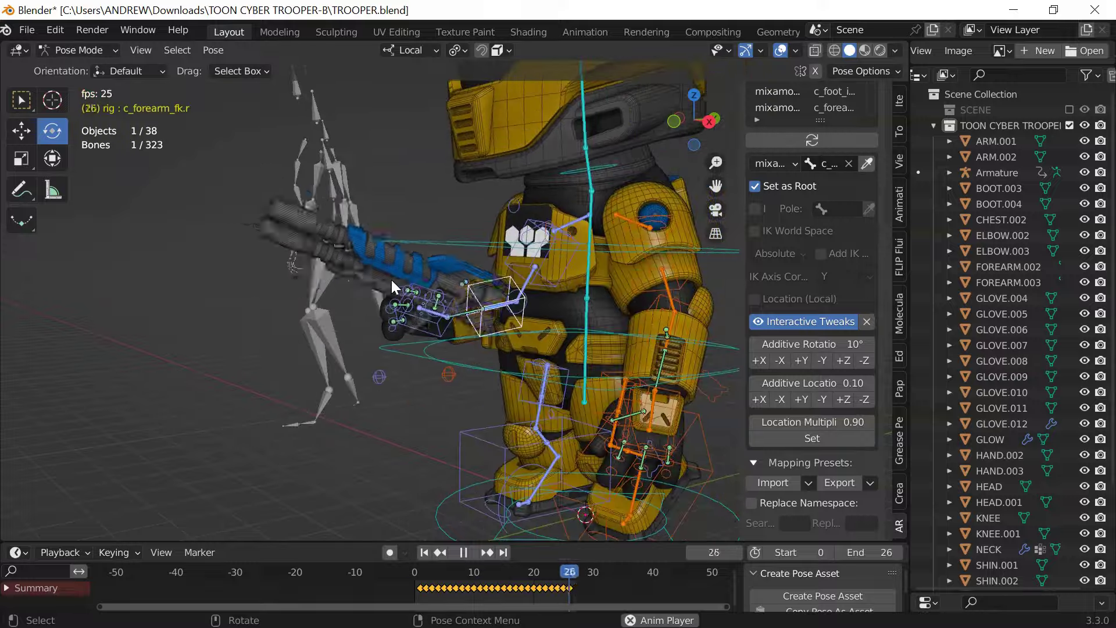
middle_click_drag(386, 258, 353, 205)
scroll(486, 230, "down", 2)
scroll(354, 205, "up", 1)
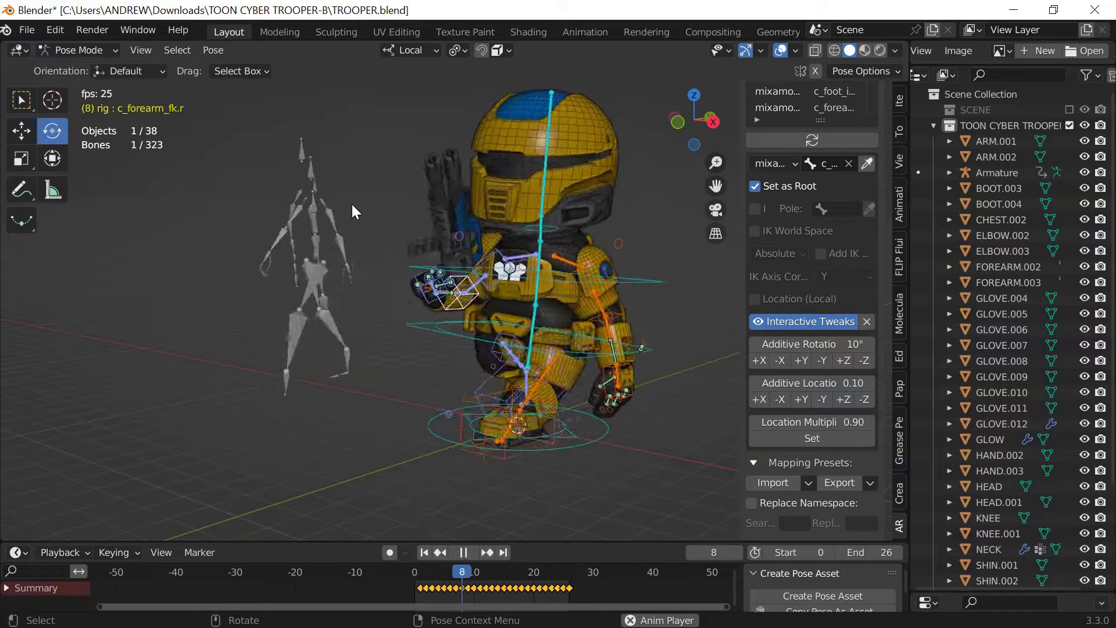
scroll(343, 197, "down", 1)
middle_click_drag(342, 195, 484, 260, "shift")
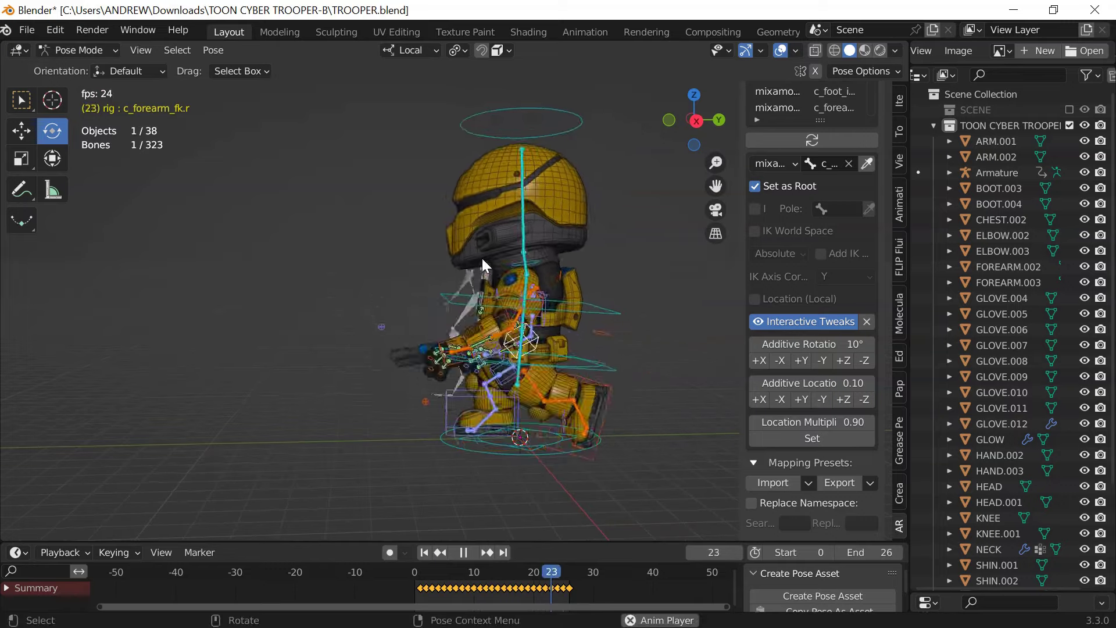
middle_click_drag(594, 254, 320, 254)
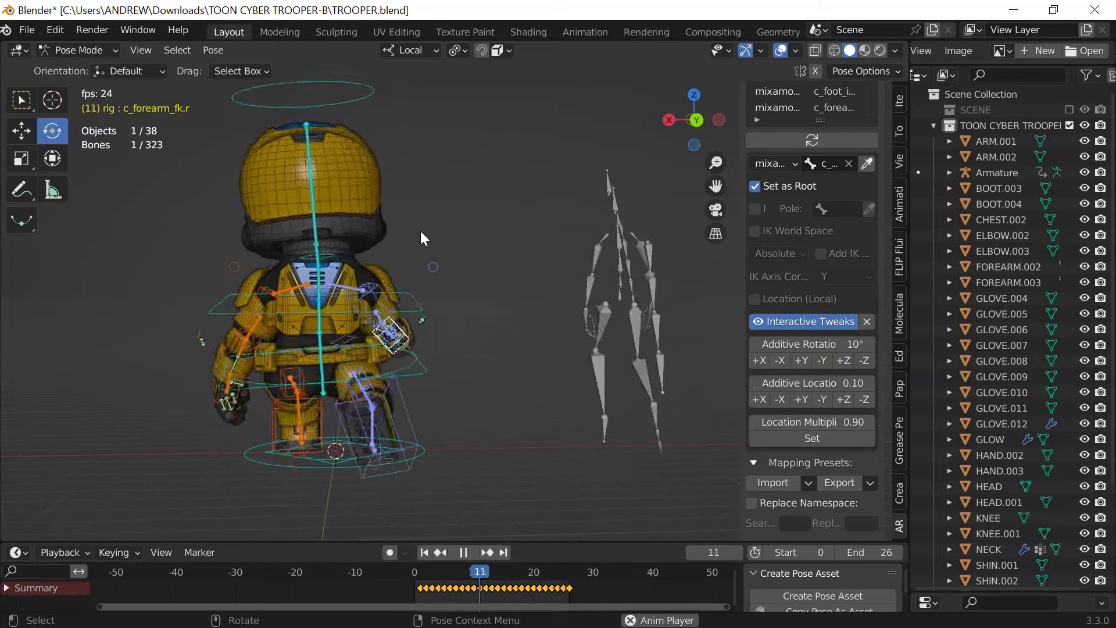
middle_click_drag(600, 236, 361, 237)
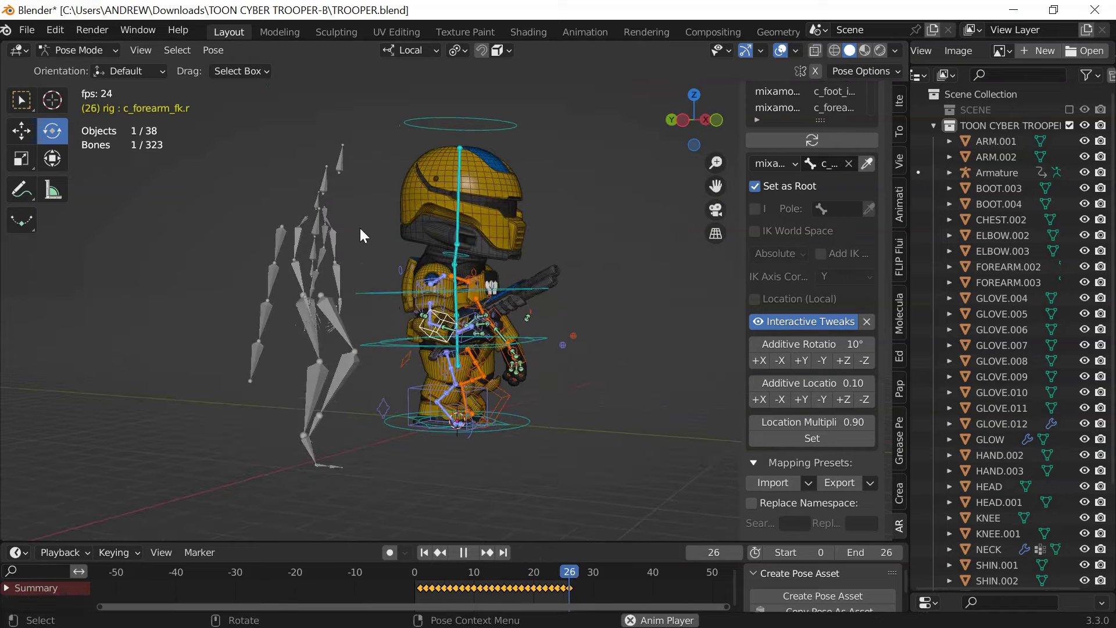
middle_click_drag(573, 201, 340, 236)
Preview the walk from all sides in Material Preview shading without overlays, adjusting the environment lighting strength
left_click(780, 51)
scroll(363, 233, "up", 3)
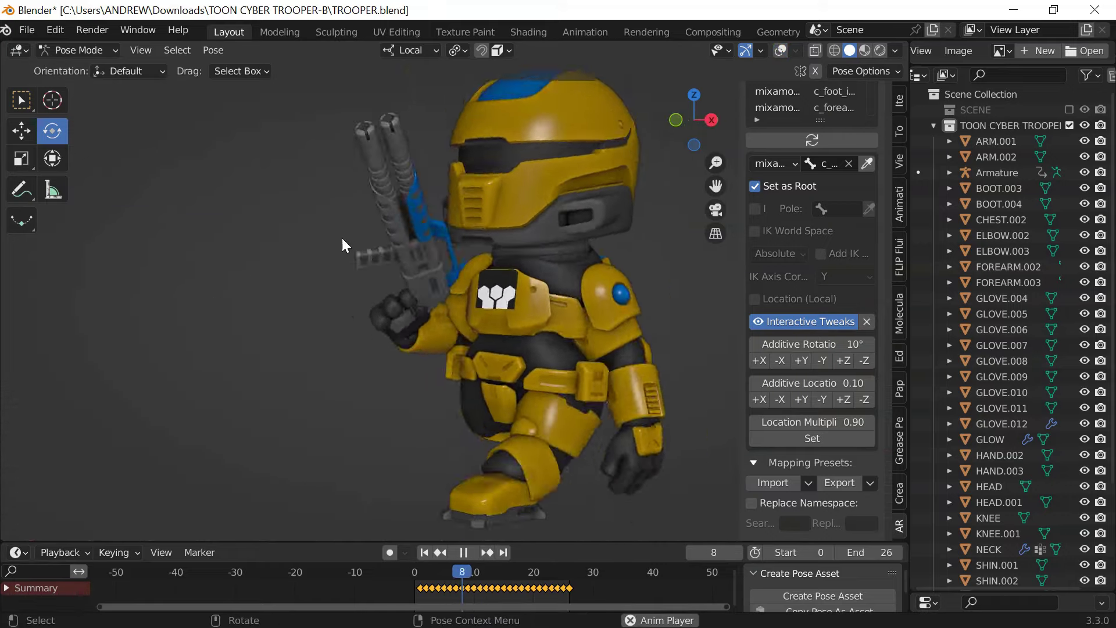
left_click(865, 51)
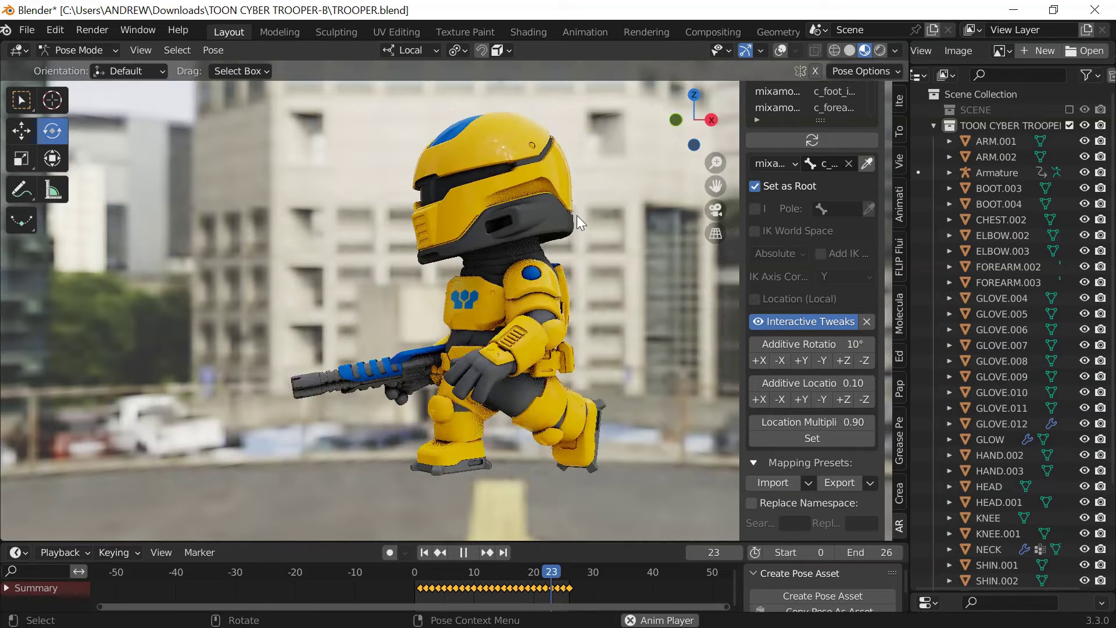
left_click(894, 51)
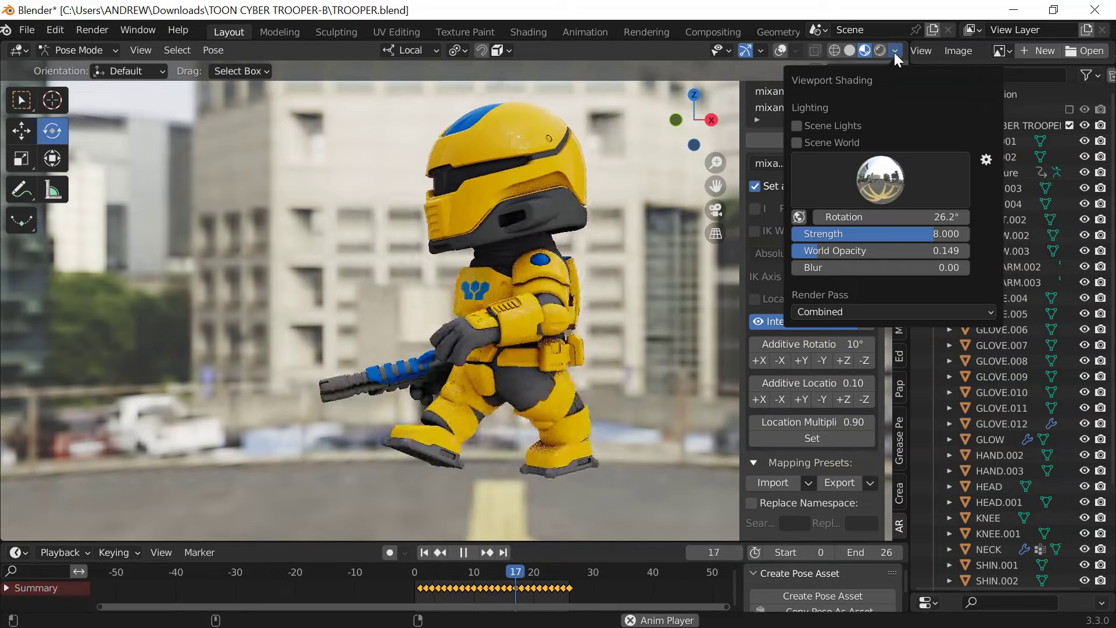
left_click_drag(854, 234, 924, 234)
middle_click_drag(382, 227, 287, 232)
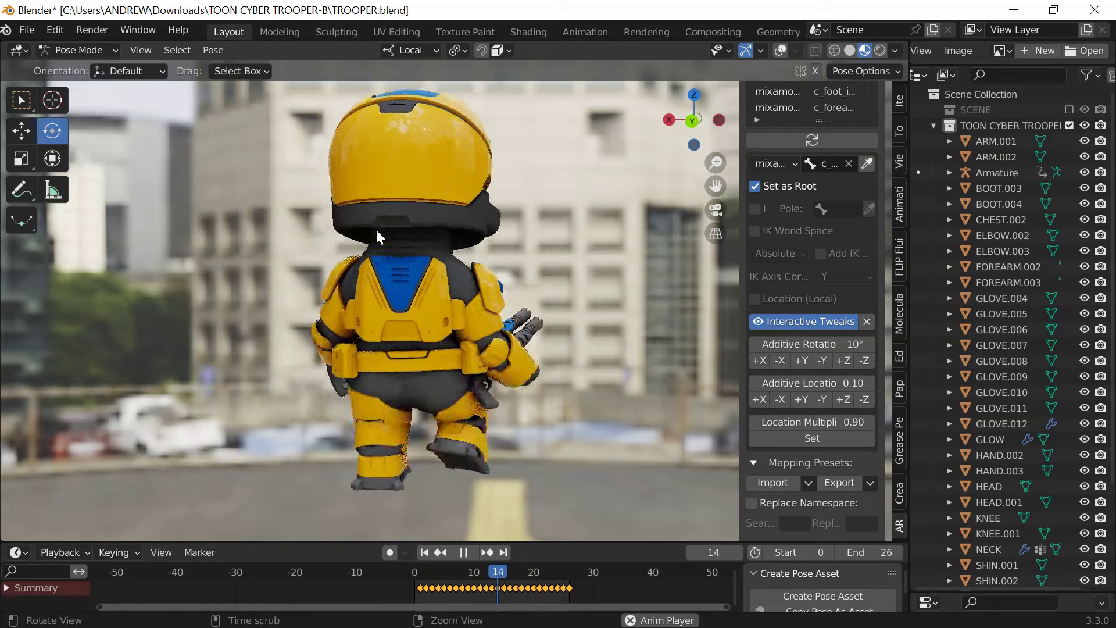
middle_click_drag(480, 241, 329, 243)
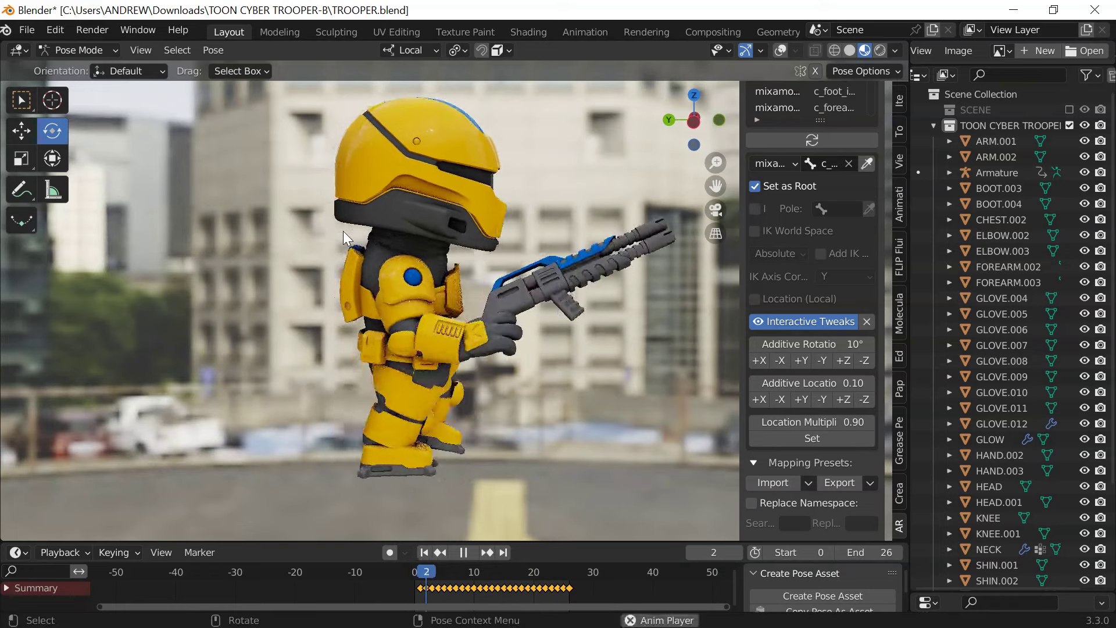
Restore overlays and solid shading, and lower the root controller c_root_master.x along -Y with the 0.10 additive location
key("space")
left_click(781, 50)
middle_click_drag(394, 244, 398, 359)
scroll(204, 324, "up", 2)
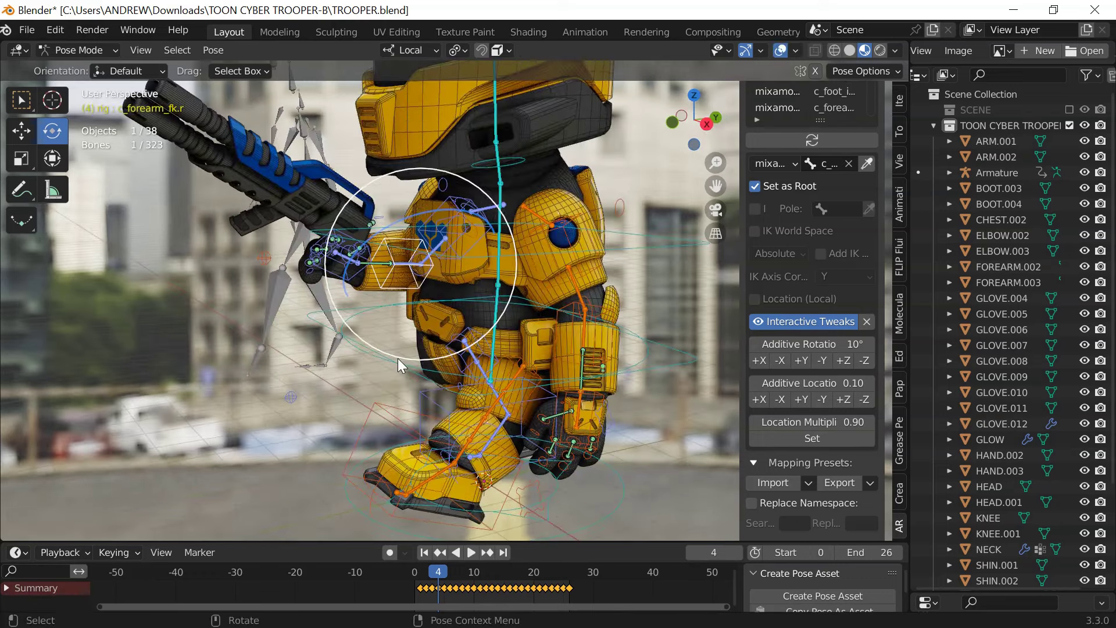
left_click(396, 358)
left_click(428, 393)
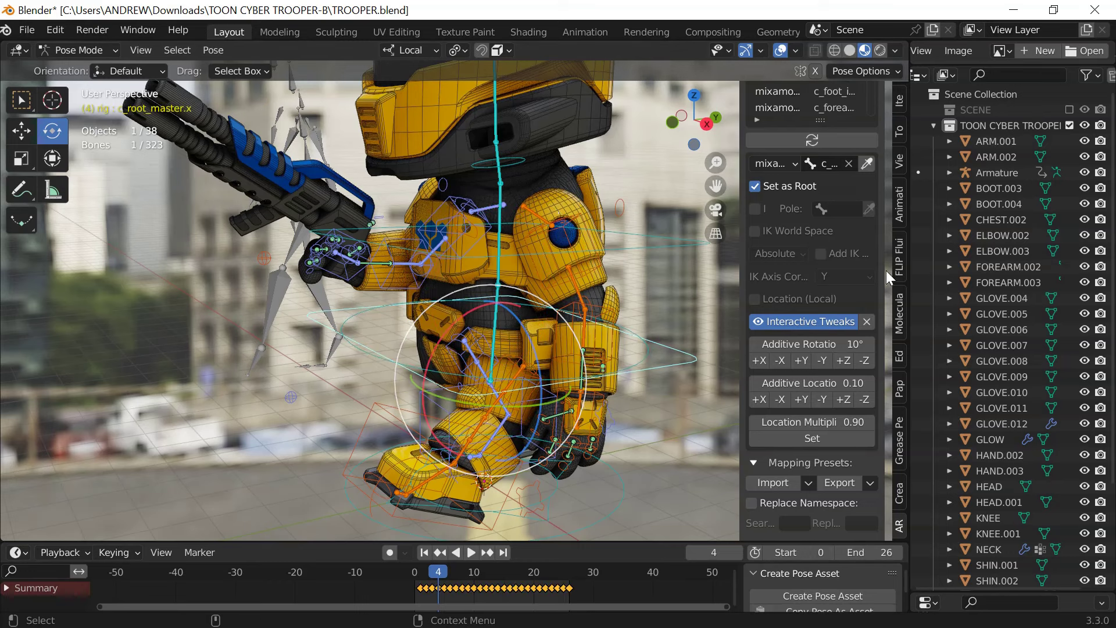
left_click(848, 51)
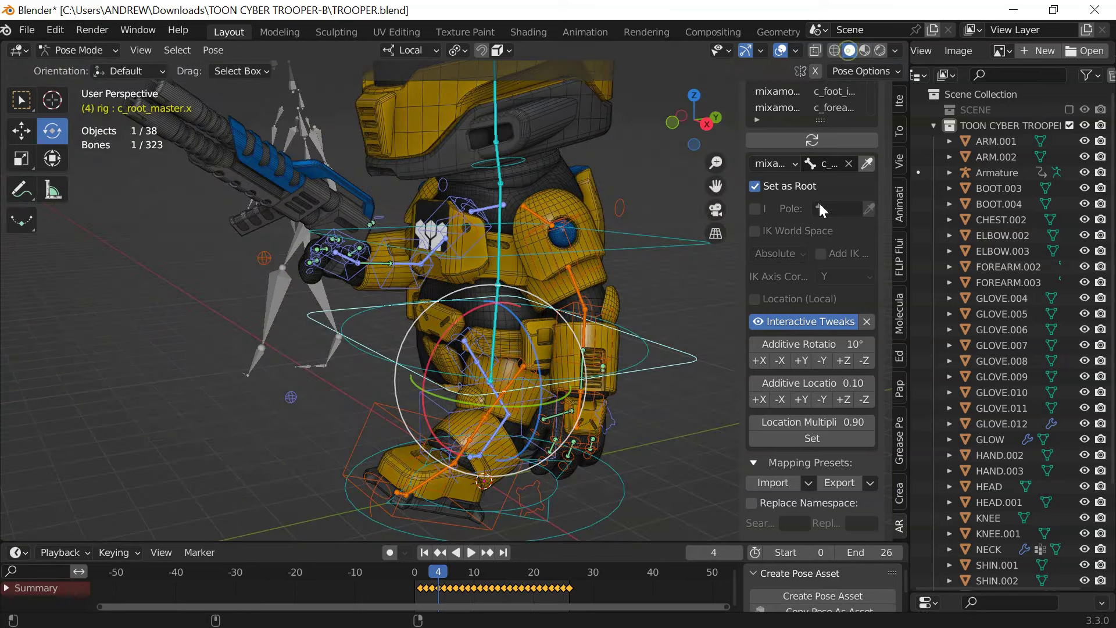
left_click(808, 398)
left_click(823, 398)
left_click(823, 398)
left_click(823, 398)
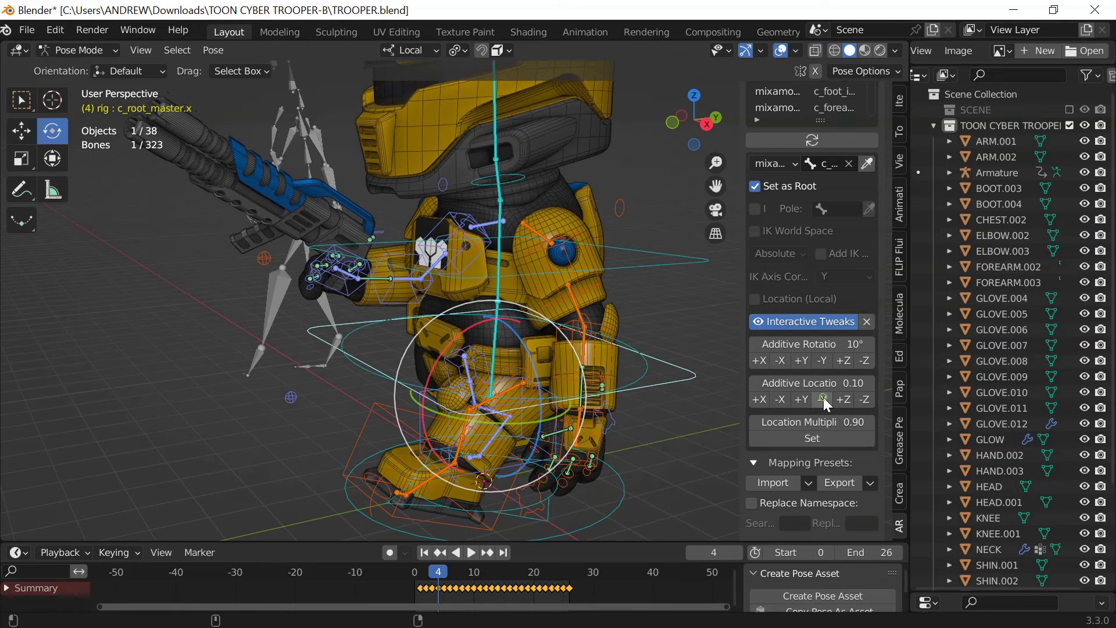
Play the walk without overlays and examine the lowered body and legs from the back and side
key("space")
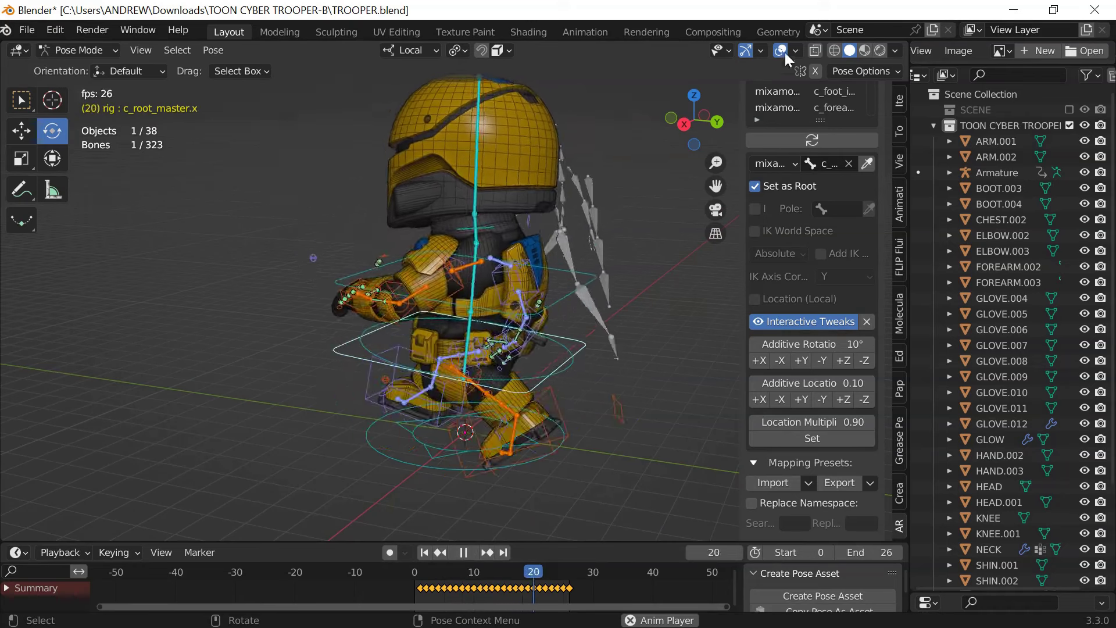
left_click(781, 50)
middle_click_drag(472, 227, 361, 225)
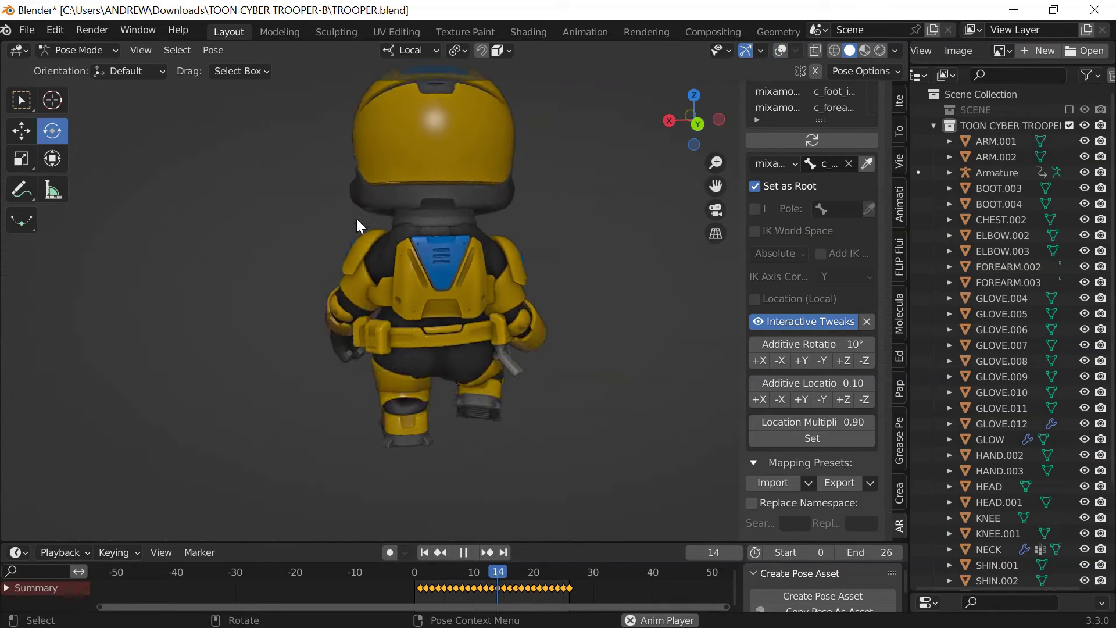
middle_click_drag(450, 254, 303, 260)
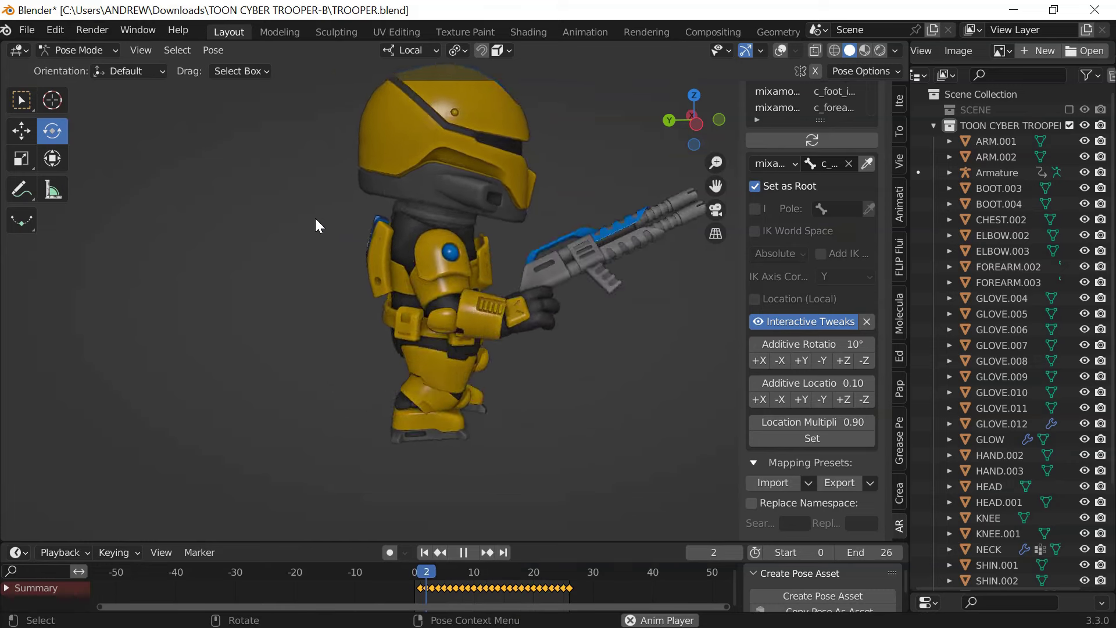
middle_click_drag(232, 285, 322, 285)
Stop playback at frame 6 and show the overlays again around the right lower leg
scroll(285, 277, "up", 2)
middle_click_drag(277, 323, 295, 219, "shift")
key("space")
left_click_drag(469, 568, 448, 571)
middle_click_drag(181, 333, 285, 335)
left_click(779, 51)
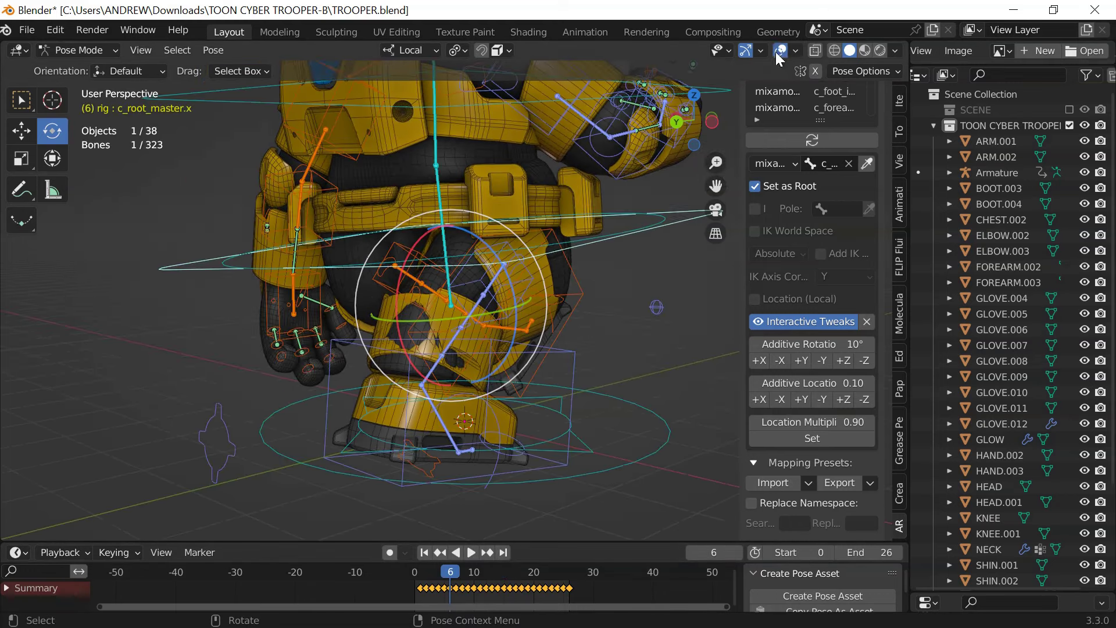
Select the right foot bone and the UNIFORM.001 mesh, and enter Weight Paint mode on the mesh
scroll(368, 298, "up", 3)
left_click(417, 449)
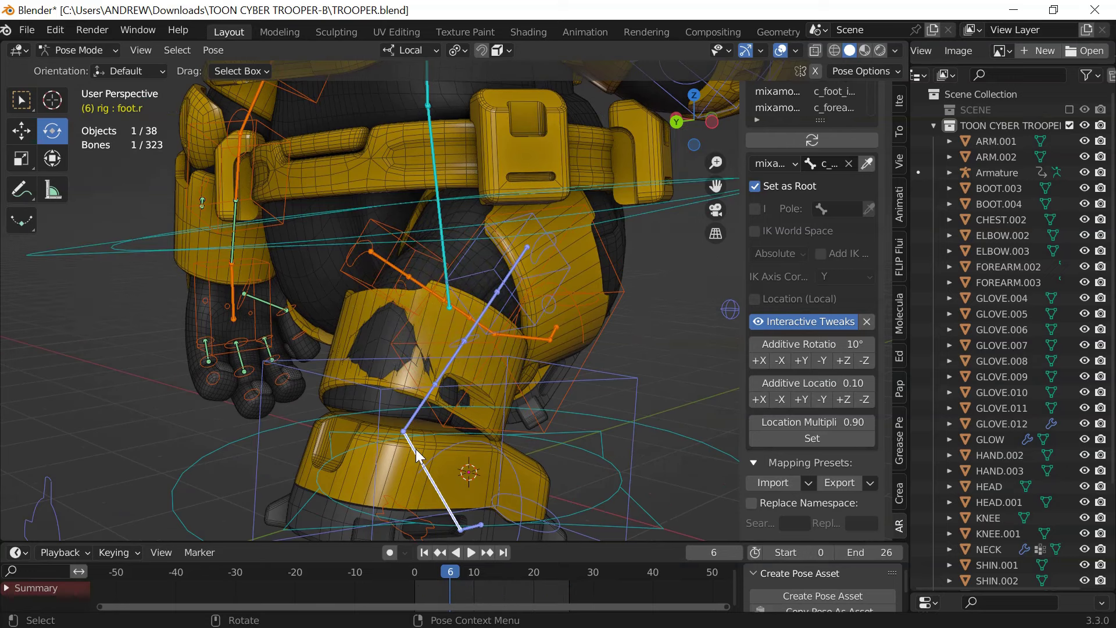
key("ctrl+Tab")
left_click(367, 333)
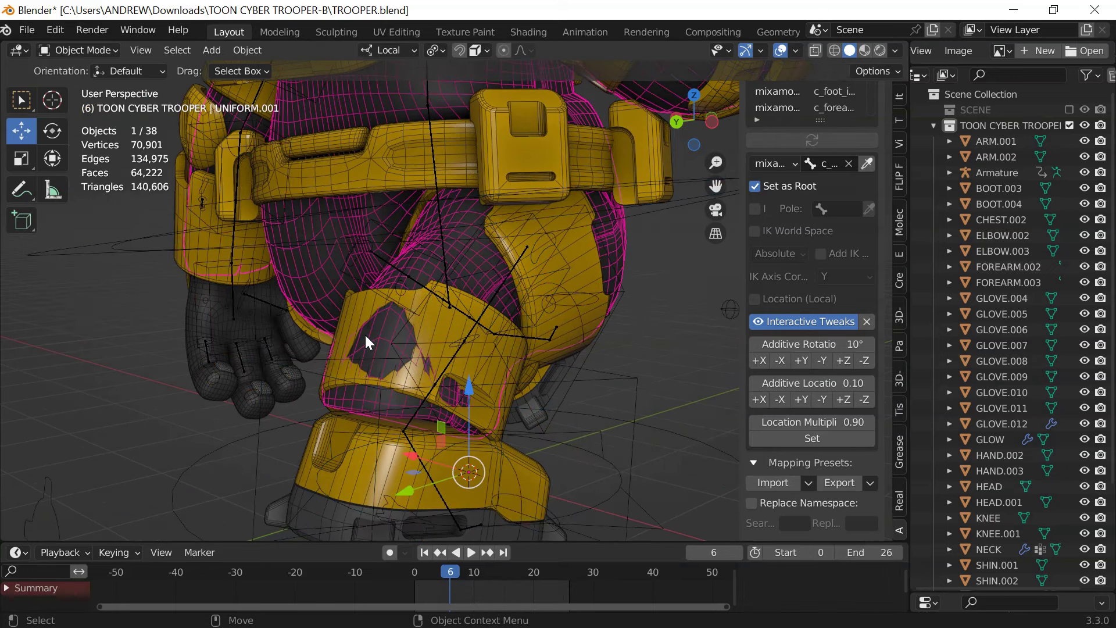
key("ctrl+Tab")
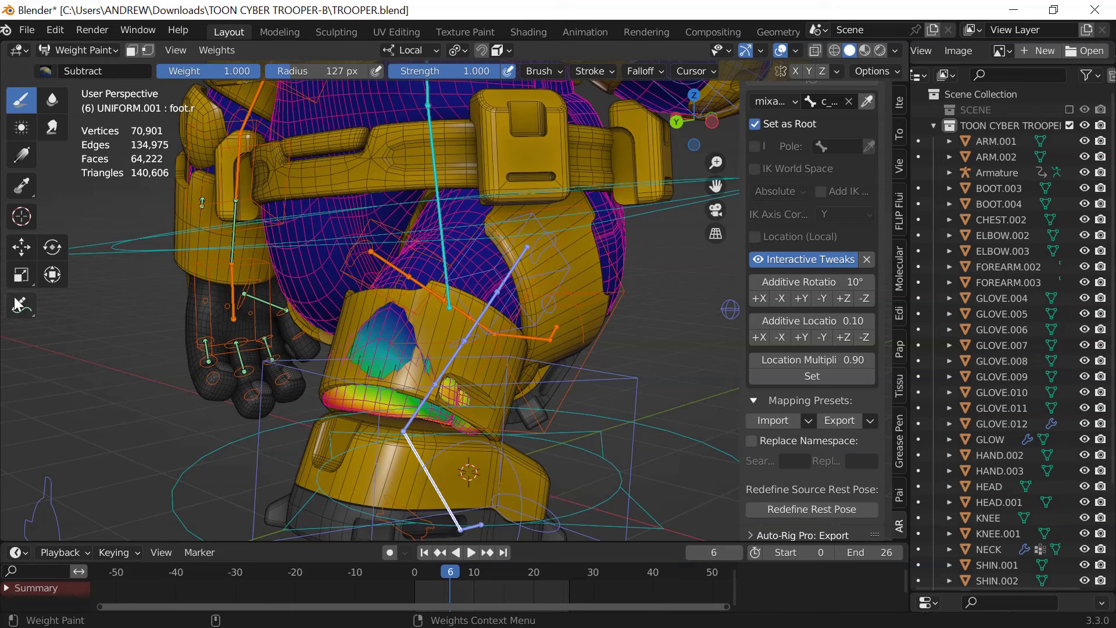
Paint weight for the leg_twist.r bone with the Add brush over the uniform patch poking through the right shin armor
left_click(21, 248)
left_click(410, 414)
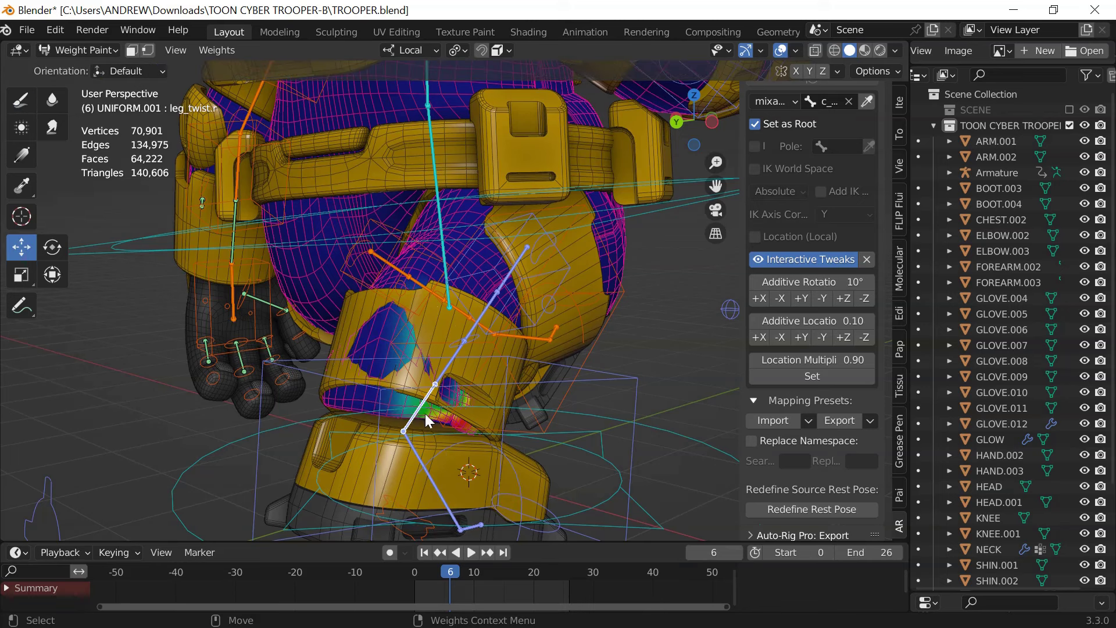
left_click(21, 110)
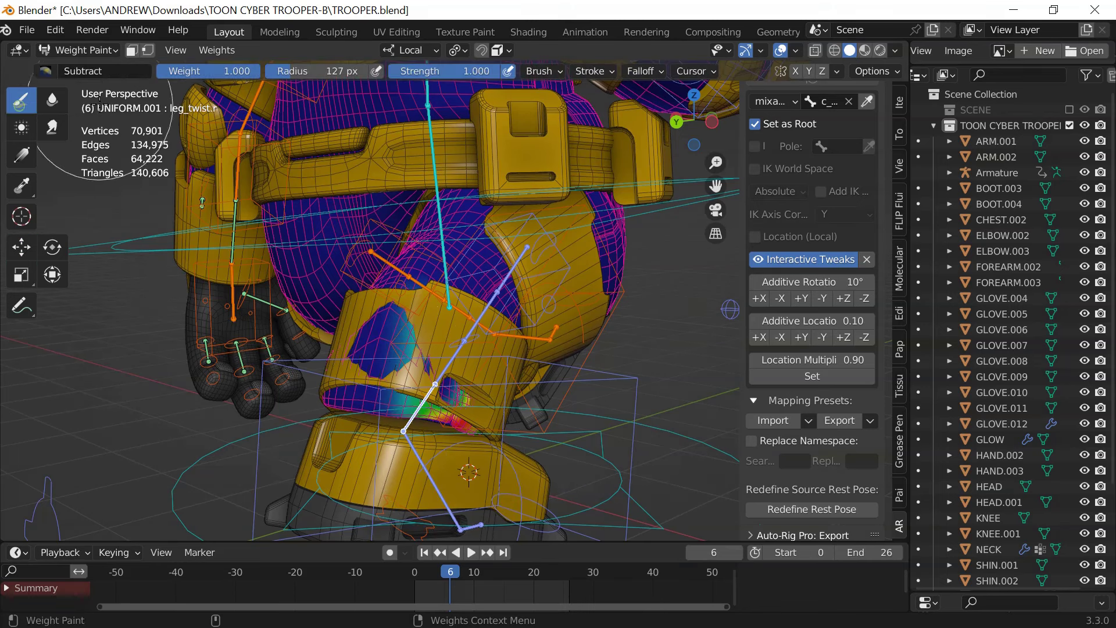
left_click(58, 71)
left_click(54, 119)
left_click_drag(290, 359, 394, 343)
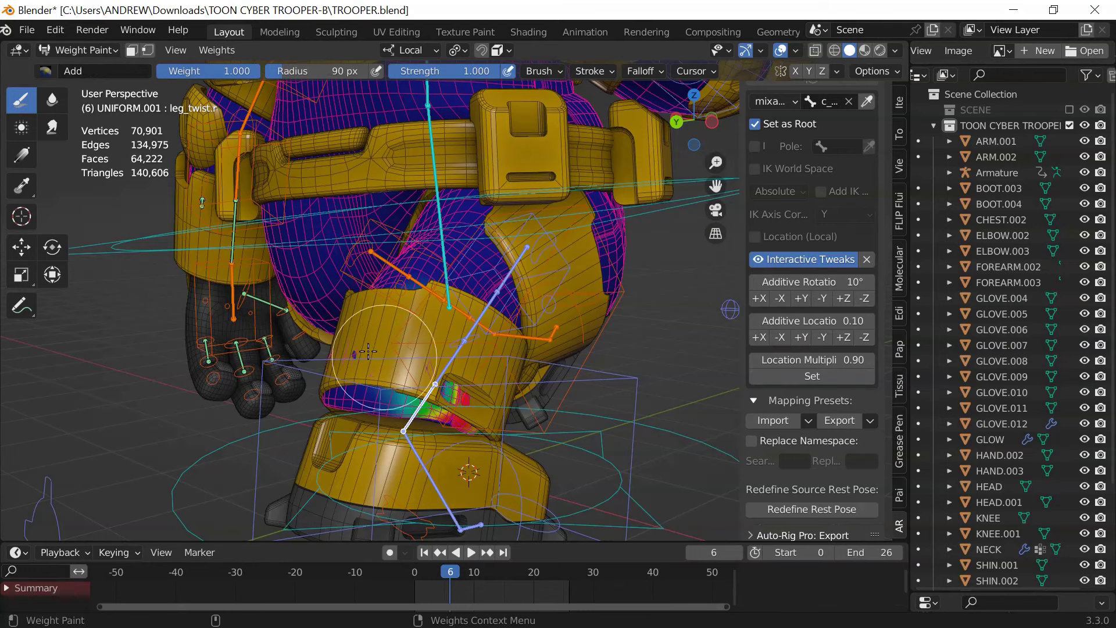
Subtract weight for the leg_twist.r bone with the Subtract brush over the uniform patch poking through the right shin armor
middle_click_drag(302, 399, 270, 393)
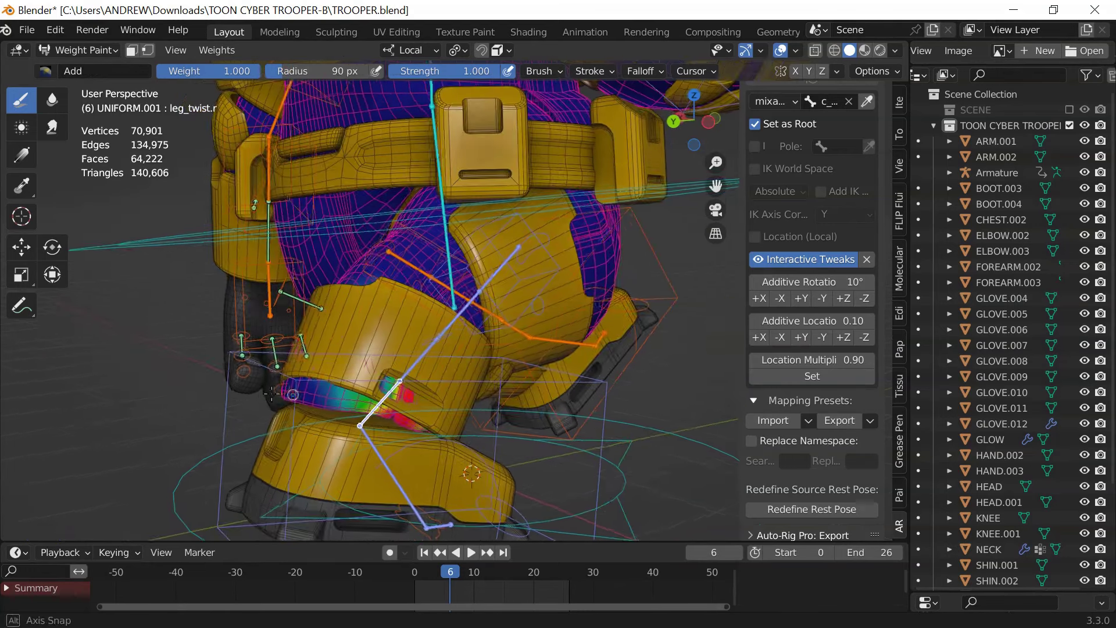
left_click(72, 71)
left_click(447, 123)
left_click_drag(410, 368, 404, 368)
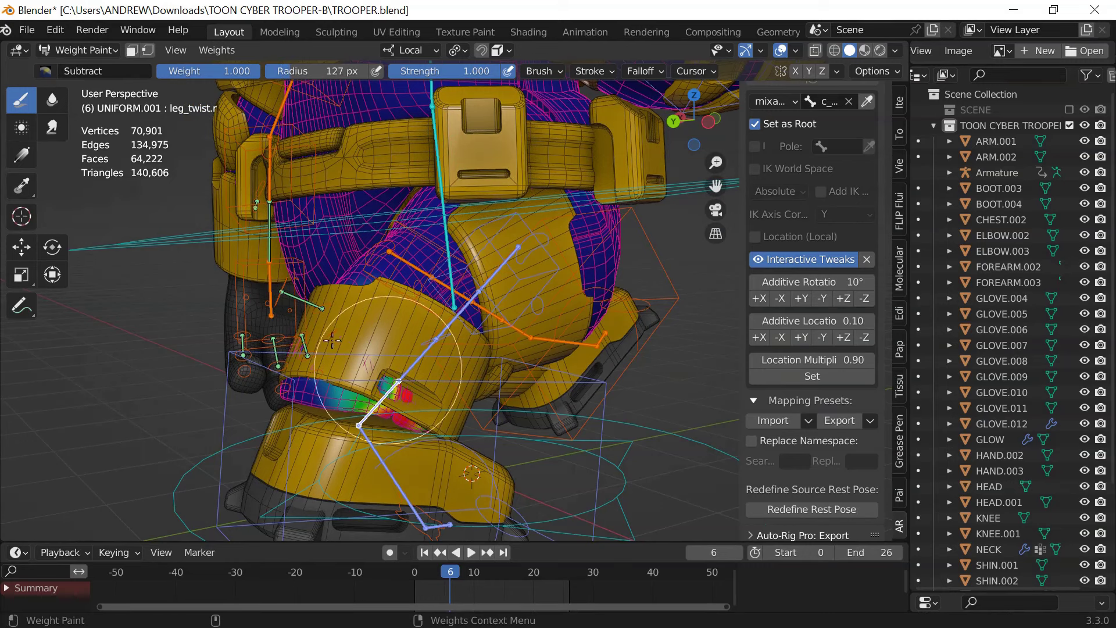
Select the leg_stretch.r bone, subtract its weight over the uniform patch at the right shin, and restore the Add brush
left_click(22, 247)
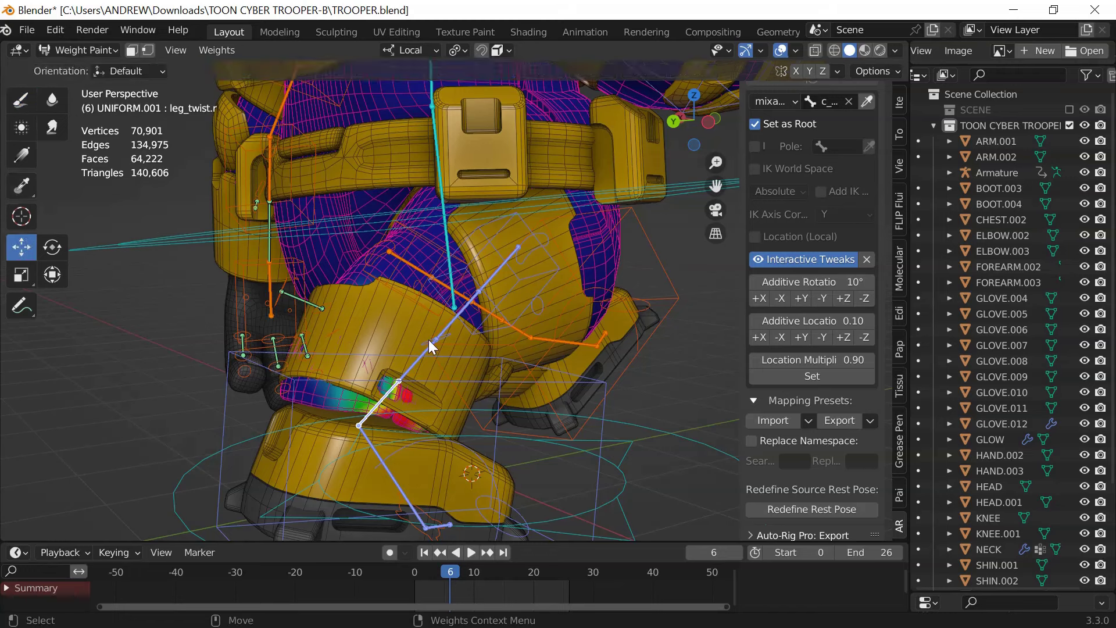
left_click(428, 341)
left_click(428, 348)
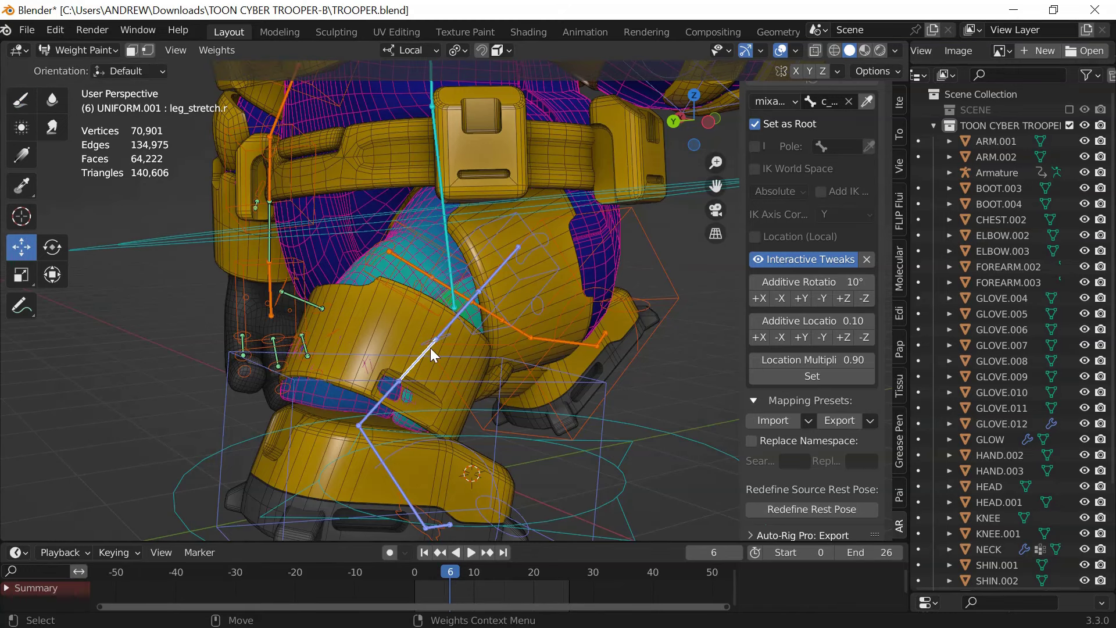
left_click(17, 104)
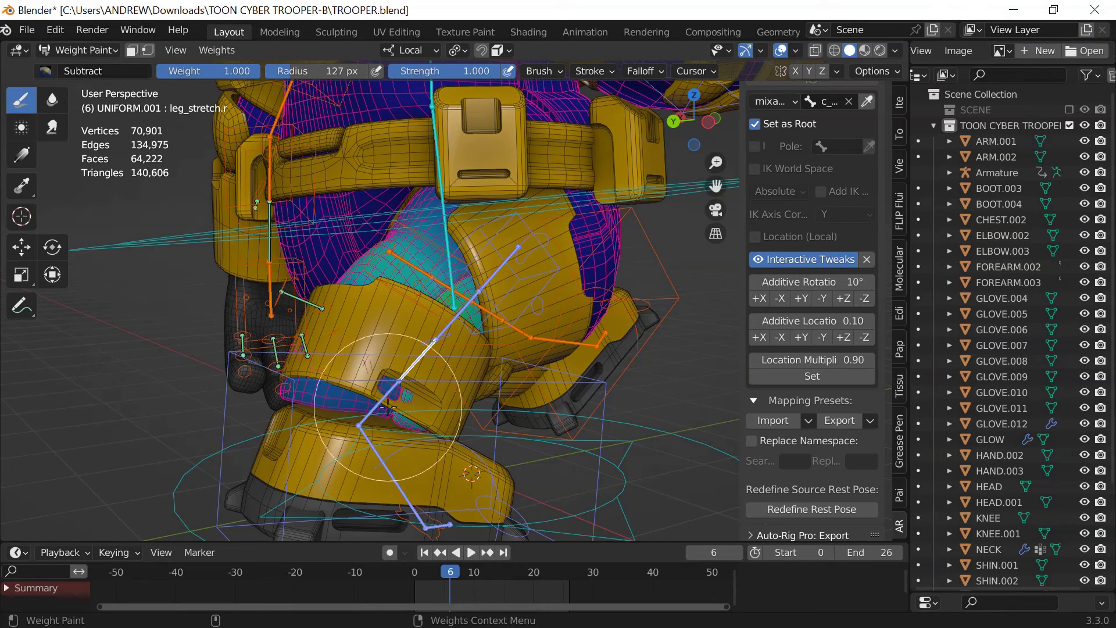
left_click_drag(388, 407, 393, 406)
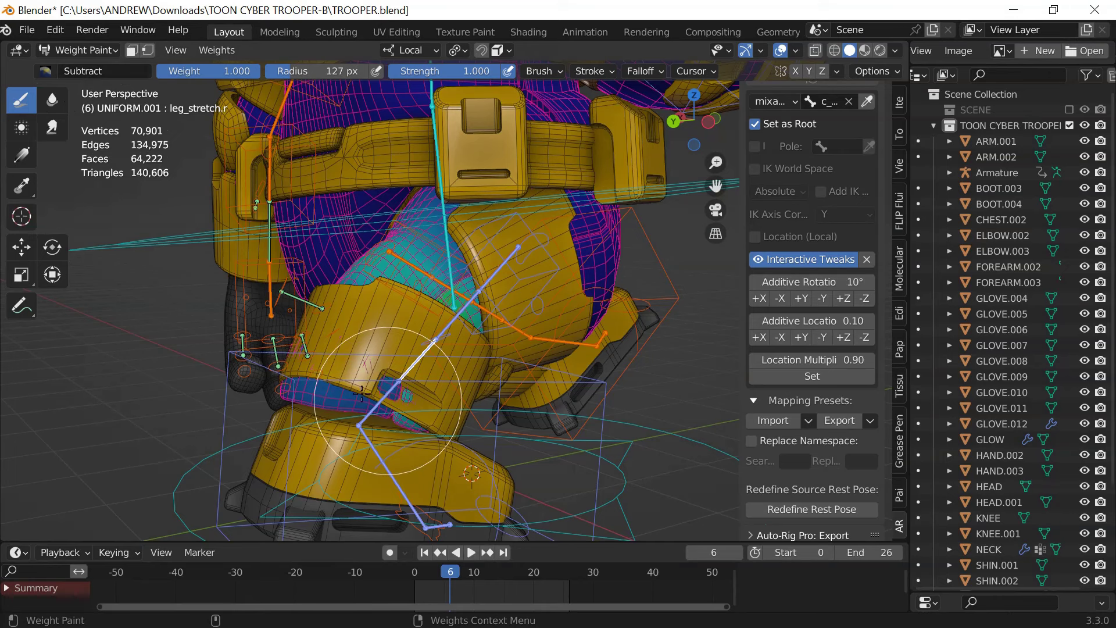
left_click(45, 71)
left_click(70, 123)
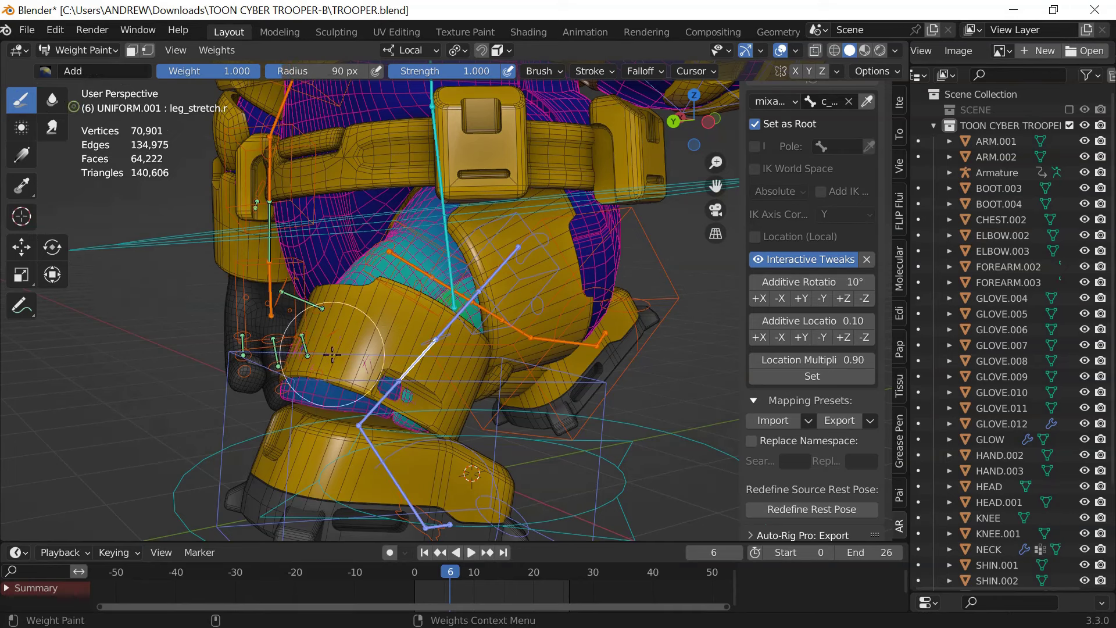
Return to Object Mode and play the walk, examining the trooper from the side and front
scroll(393, 371, "down", 2)
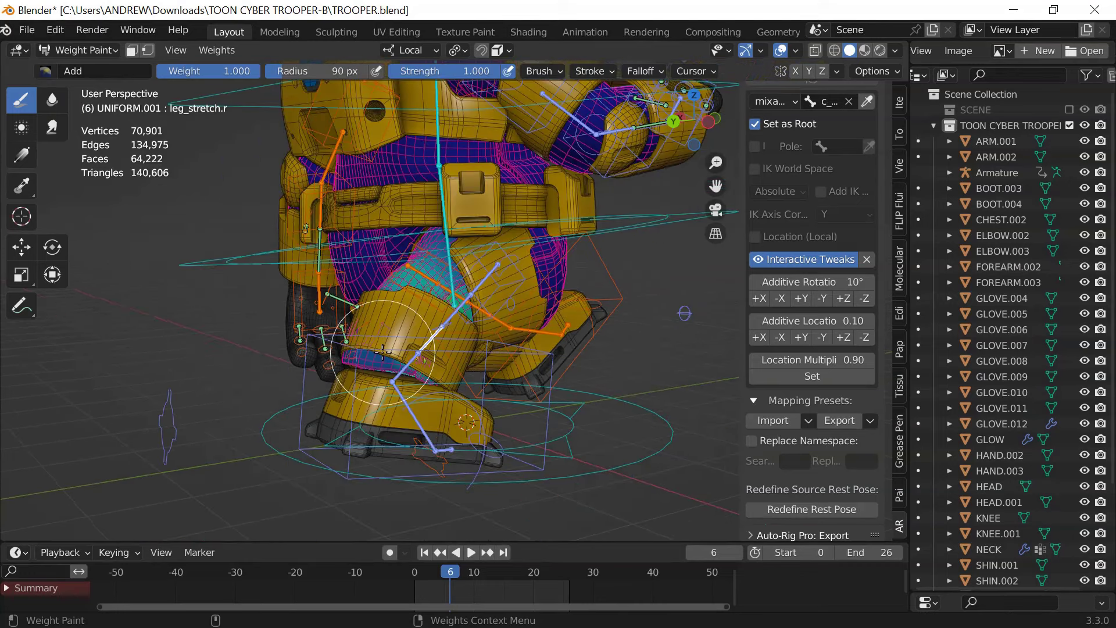
key("ctrl+Tab")
key("space")
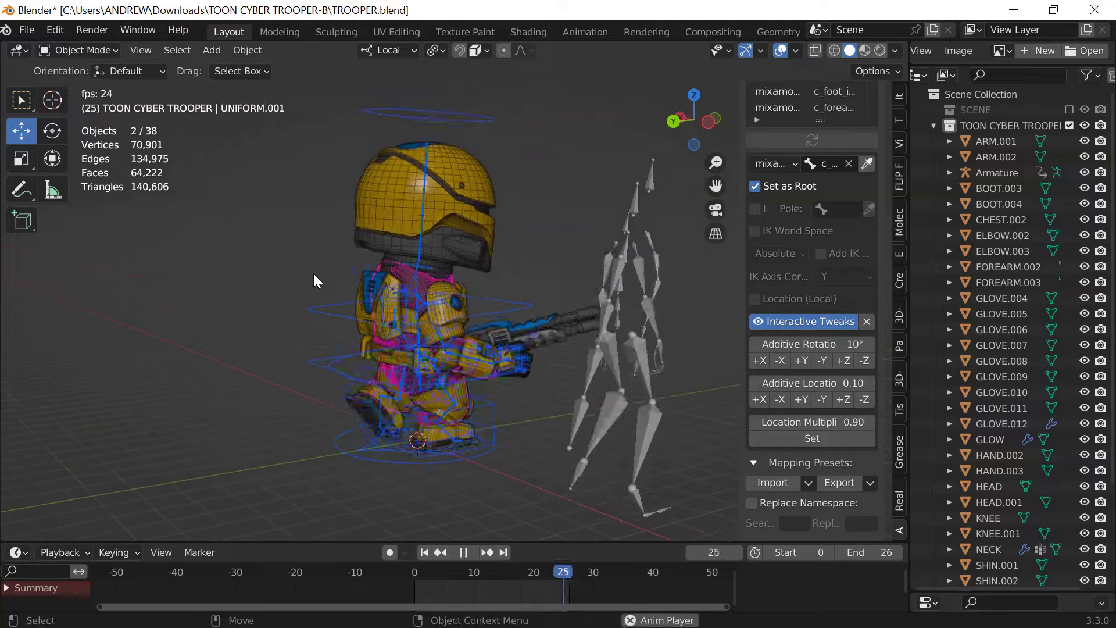
middle_click_drag(223, 286, 251, 282)
middle_click_drag(607, 264, 340, 249)
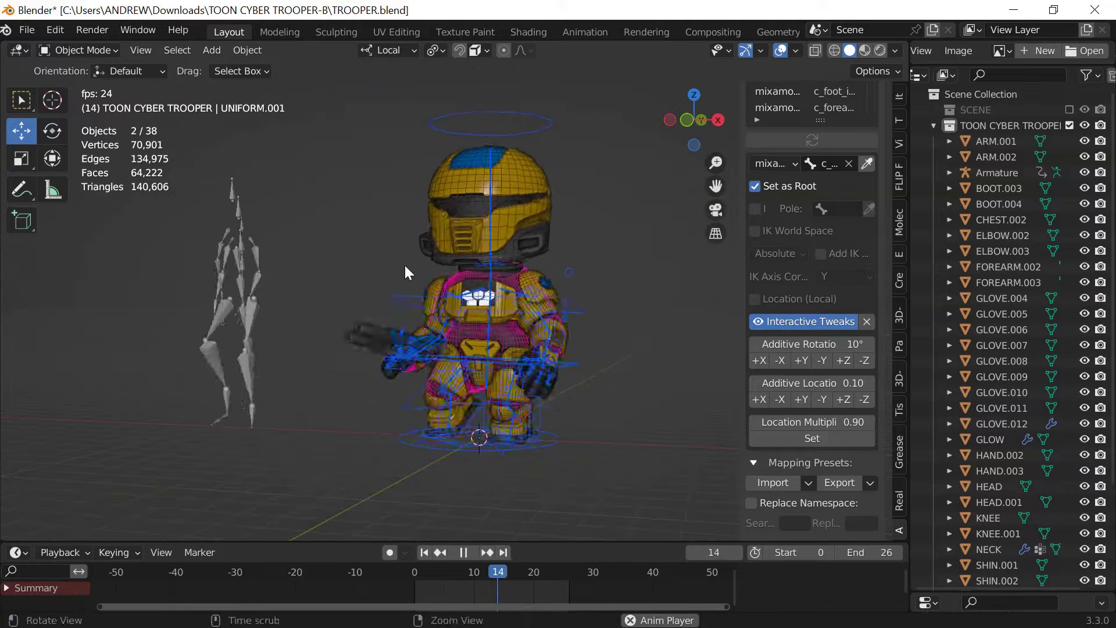
mouse_move(404, 265)
middle_mouse_down()
mouse_move(362, 274)
mouse_move(392, 260)
middle_mouse_up()
Hide the overlays and view the playing walk up close in Material Preview shading
left_click(781, 50)
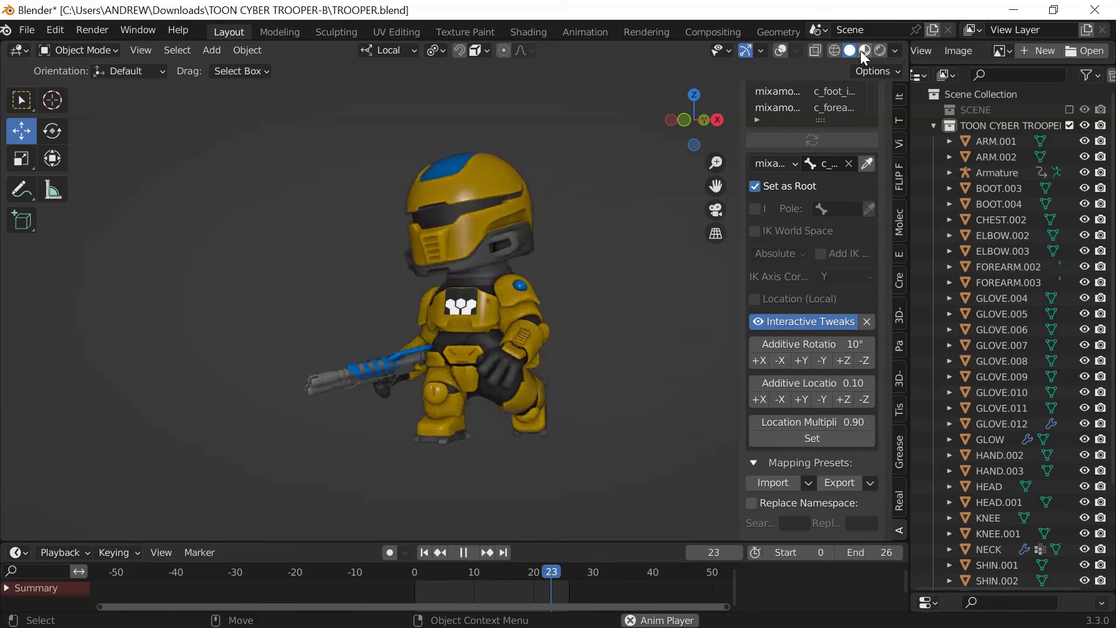
scroll(429, 228, "up", 3)
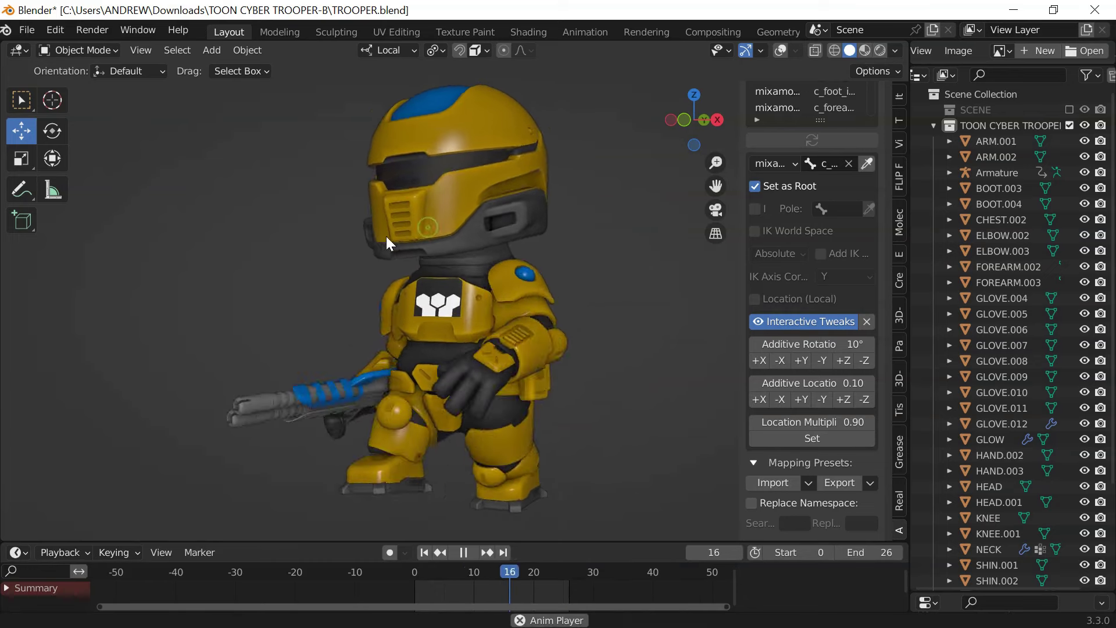
left_click(865, 50)
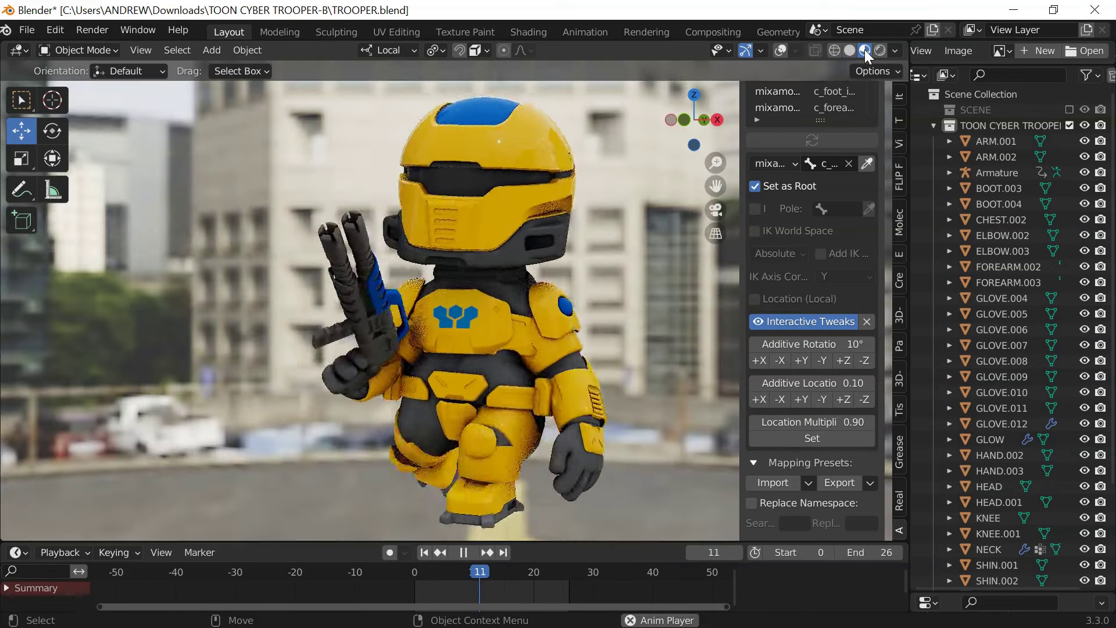
Show the overlays again in Solid shading and compare the trooper's walk with the source skeleton from several sides
left_click(781, 50)
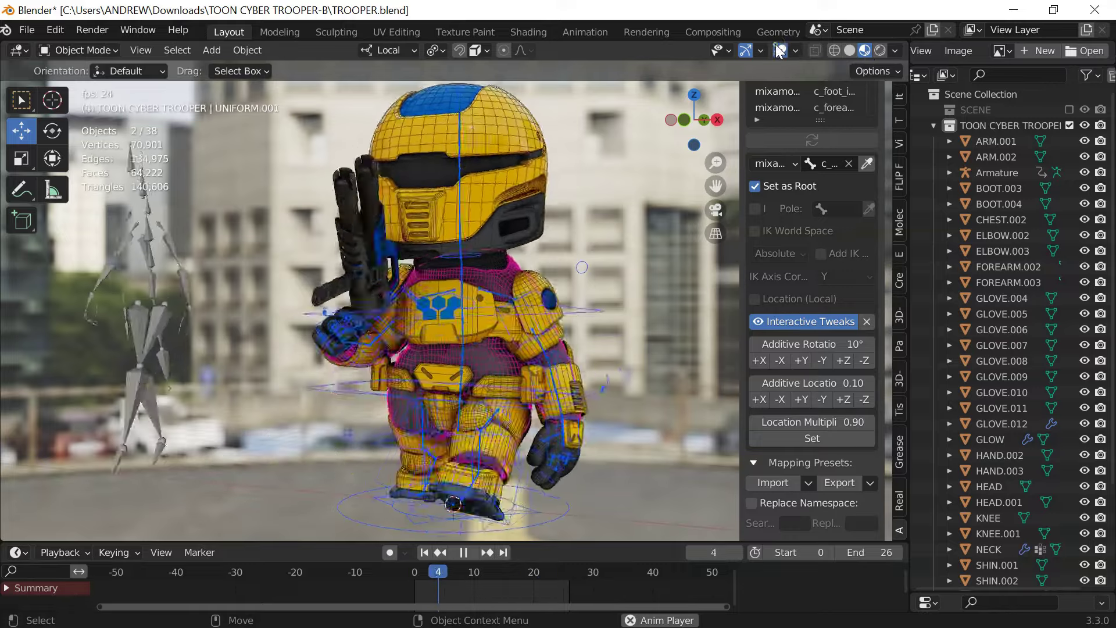
left_click(850, 51)
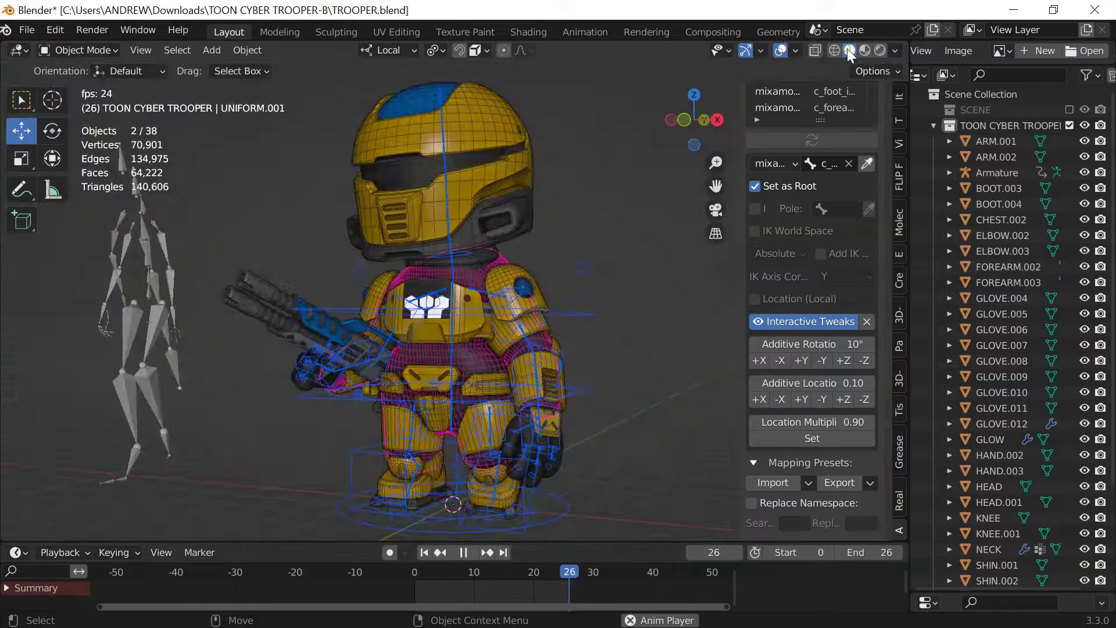
scroll(500, 197, "down", 1)
middle_click_drag(500, 197, 265, 191)
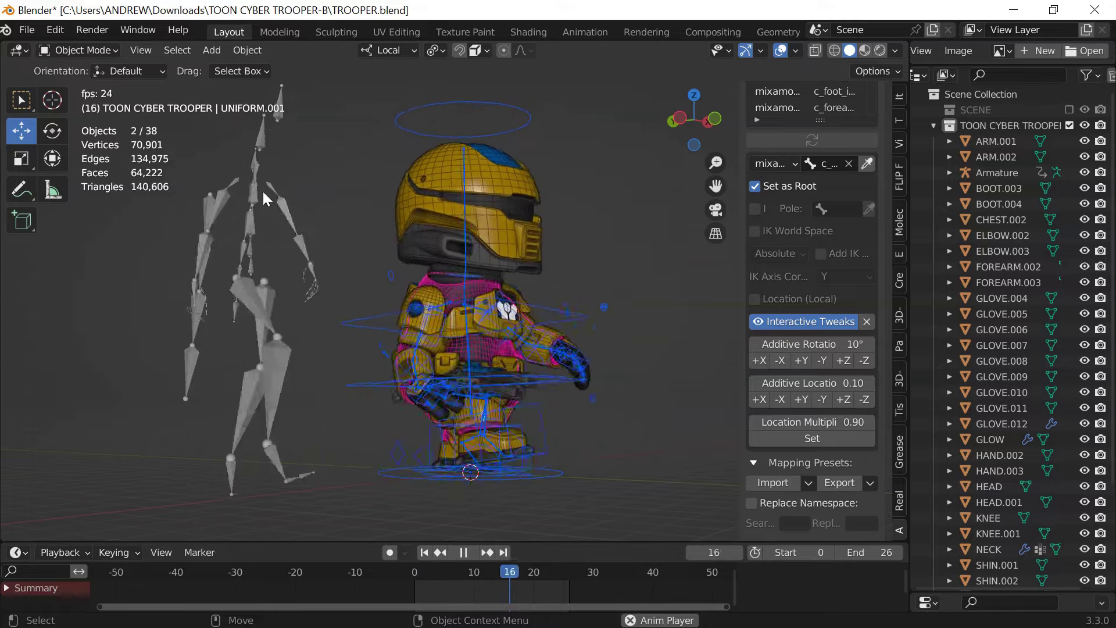
mouse_move(263, 189)
middle_mouse_down()
mouse_move(456, 216)
mouse_move(267, 217)
mouse_move(308, 216)
mouse_move(312, 194)
mouse_move(267, 204)
mouse_move(282, 211)
mouse_move(302, 206)
mouse_move(250, 204)
middle_mouse_up()
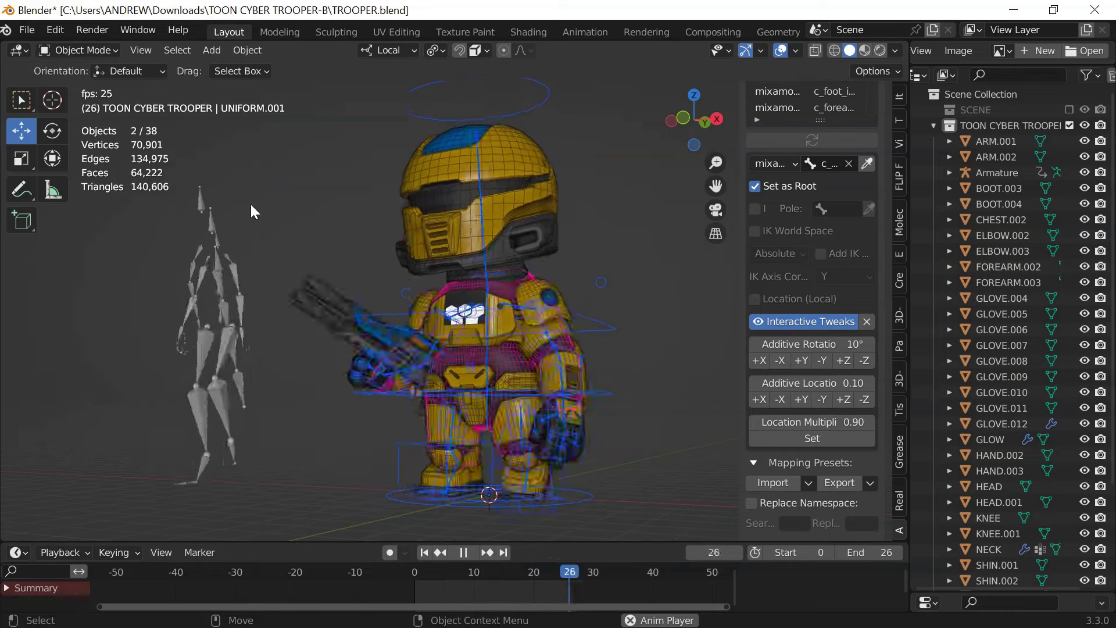